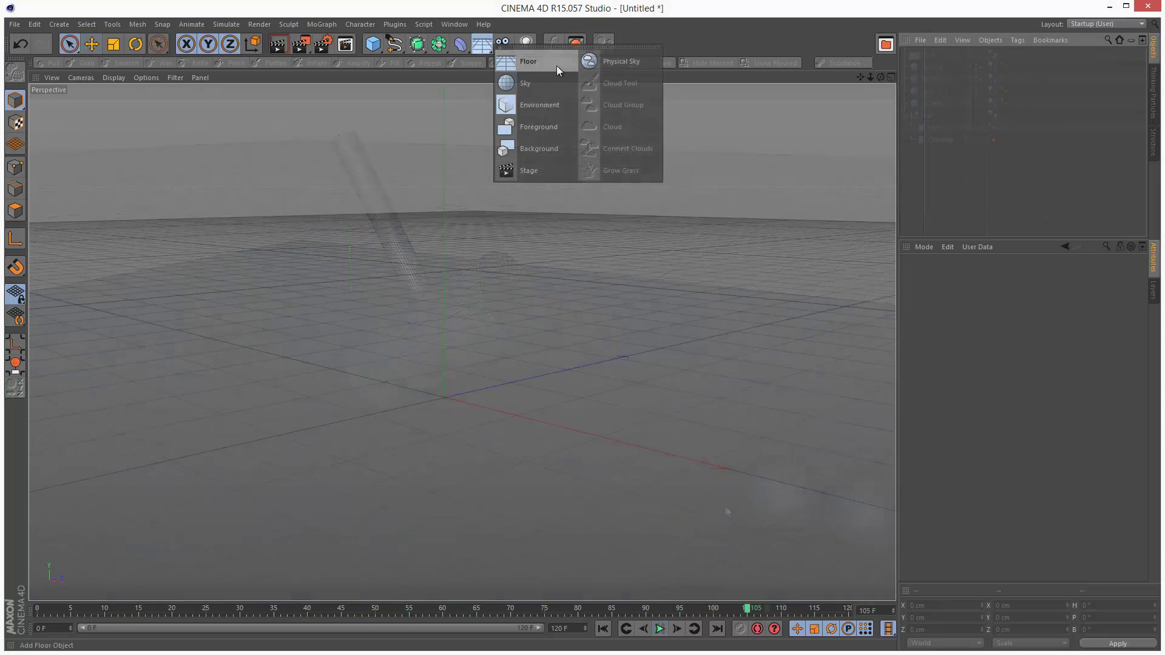
Add a floor object and give it a collider body simulation tag.
{"action": "left_click", "coordinate": [556, 67]}
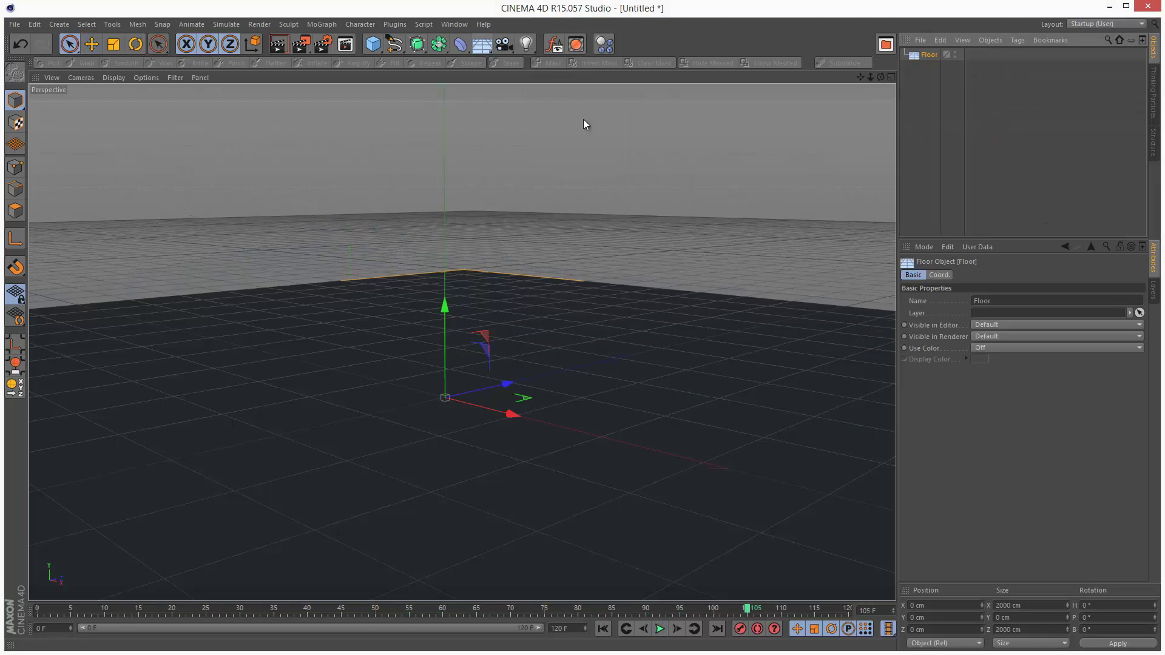
{"action": "left_click", "coordinate": [1016, 40]}
{"action": "mouse_move", "coordinate": [1050, 169]}
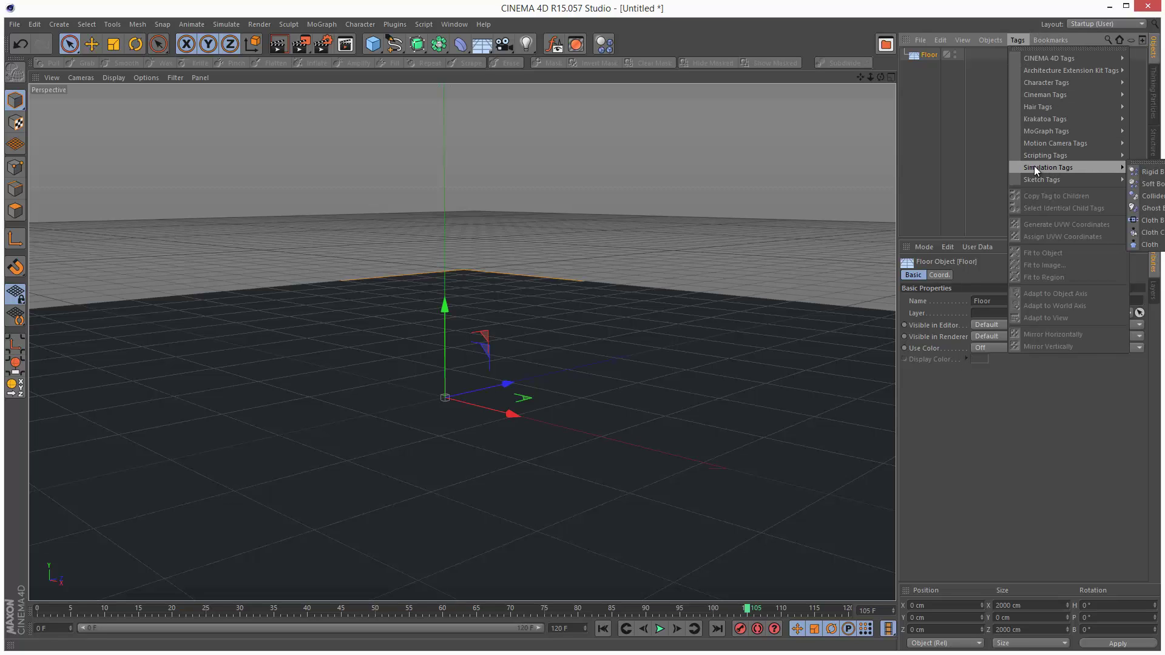
{"action": "left_click", "coordinate": [1159, 172]}
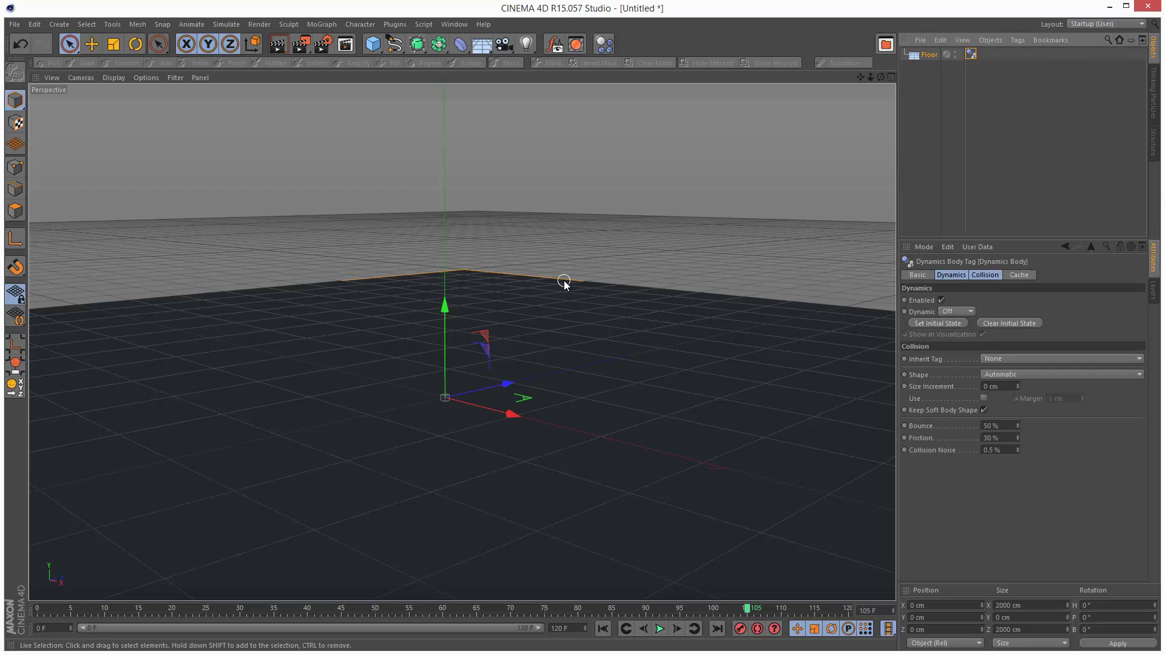
Create a sphere with a radius of about 82 cm and raise it to about 139 cm on the Y axis.
{"action": "left_click", "coordinate": [380, 50]}
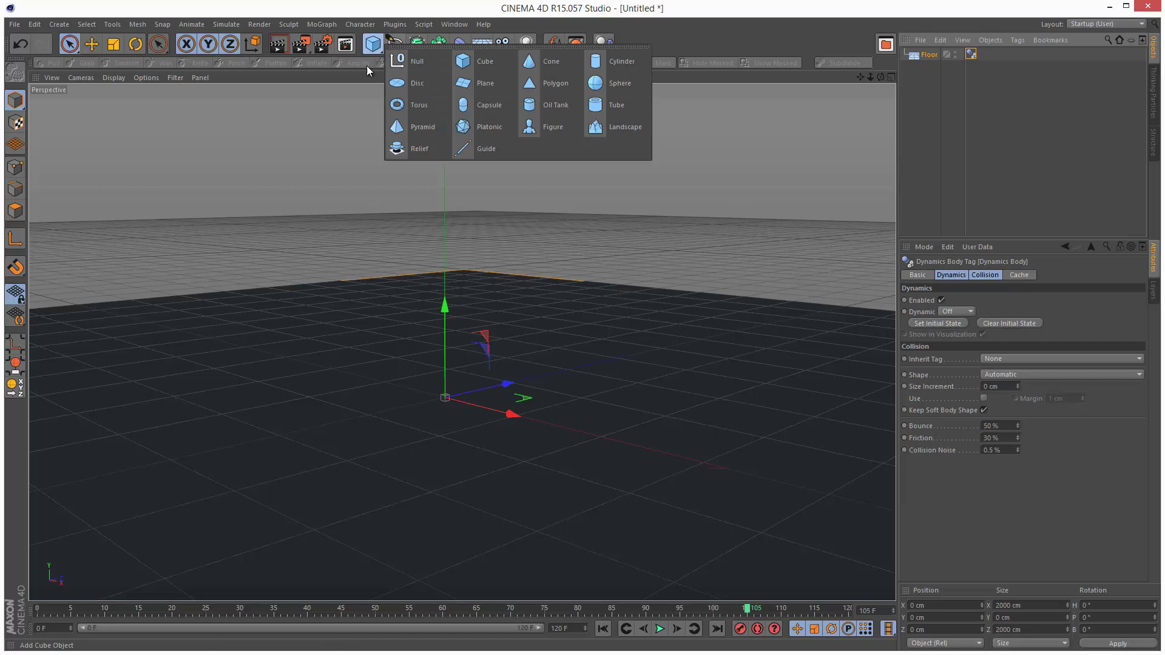
{"action": "left_click", "coordinate": [606, 85]}
{"action": "left_click_drag", "start_coordinate": [993, 301], "coordinate": [993, 312]}
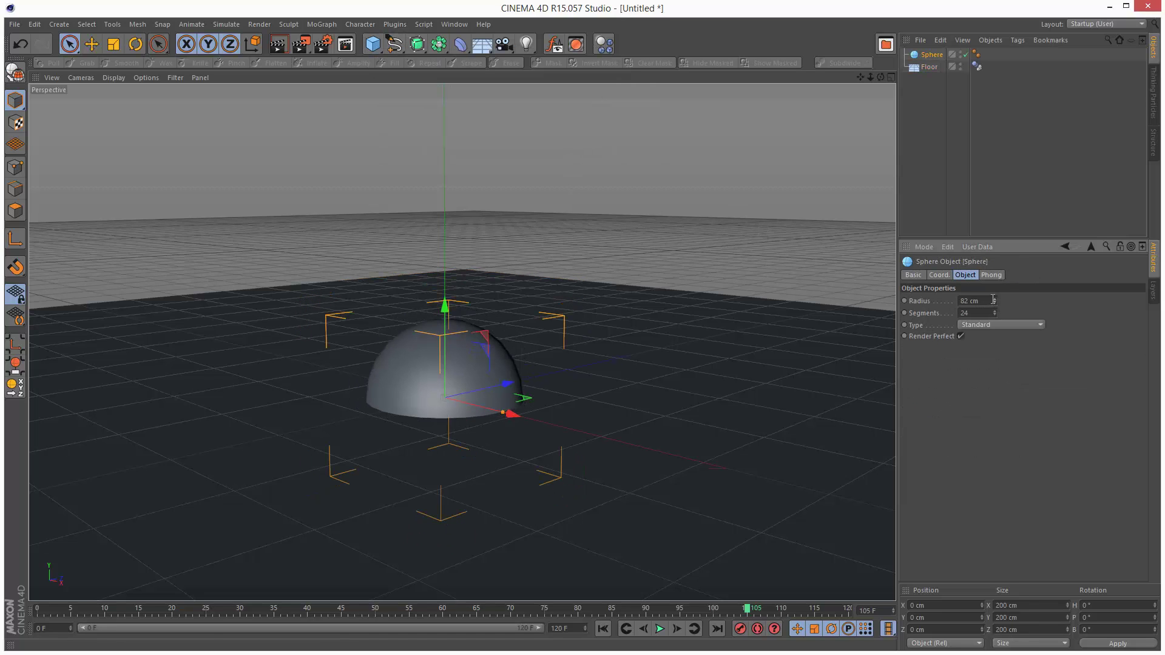
{"action": "left_click_drag", "start_coordinate": [445, 312], "coordinate": [445, 177]}
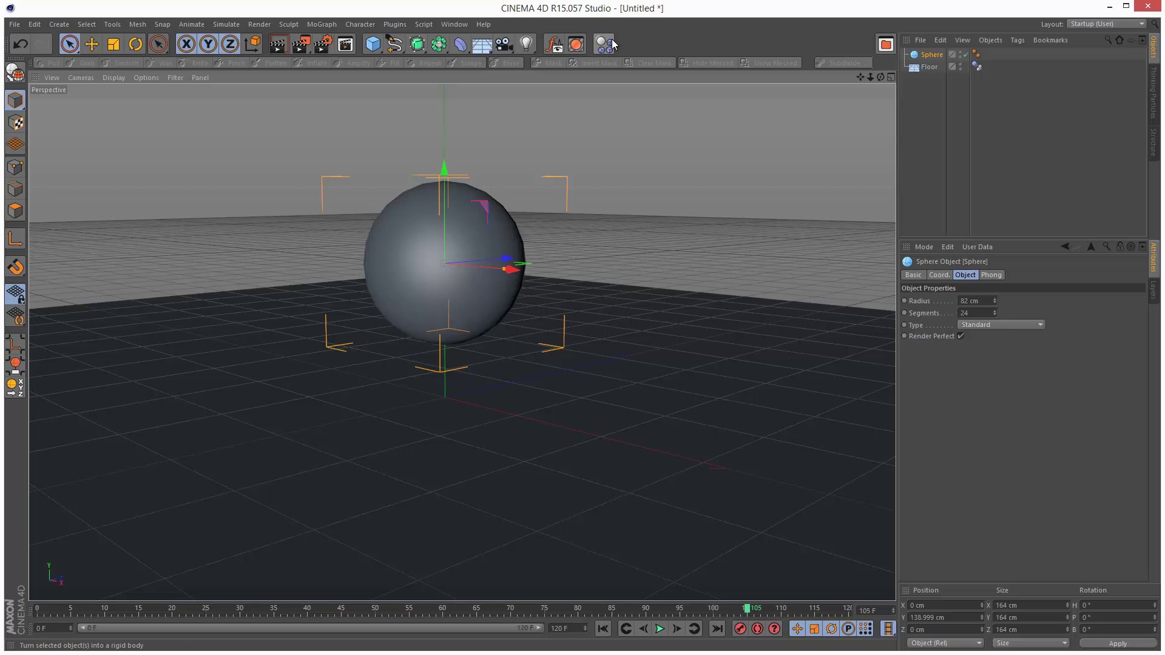
Turn the sphere into a rigid body and play the simulation from the first frame.
{"action": "left_click", "coordinate": [604, 46]}
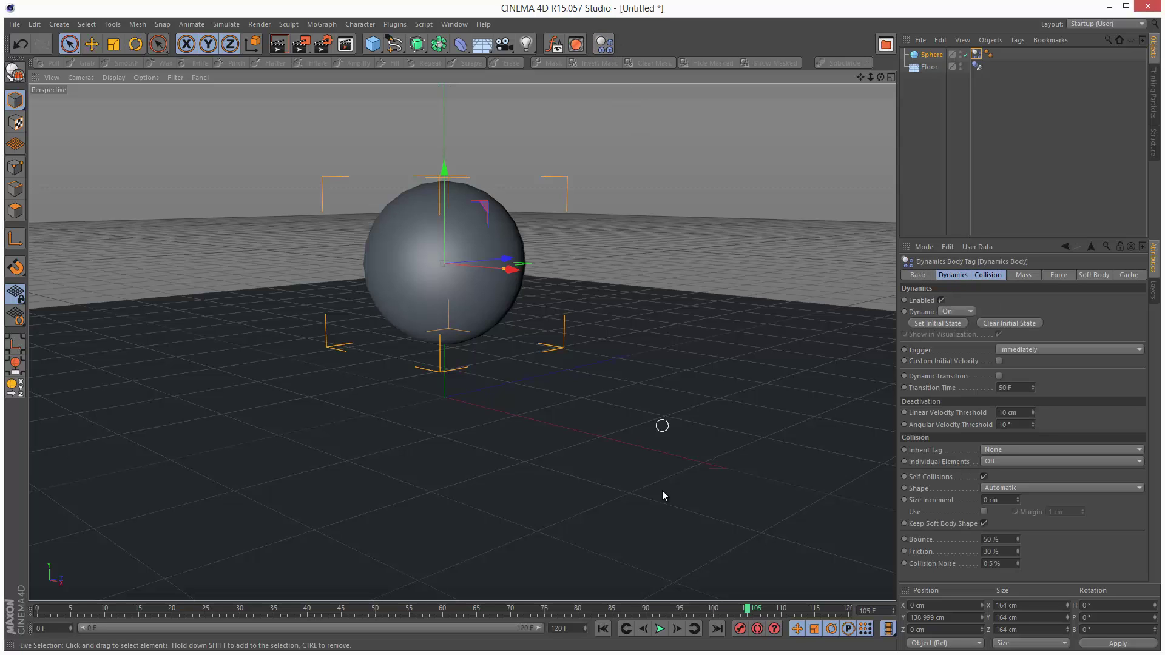
{"action": "left_click", "coordinate": [603, 629]}
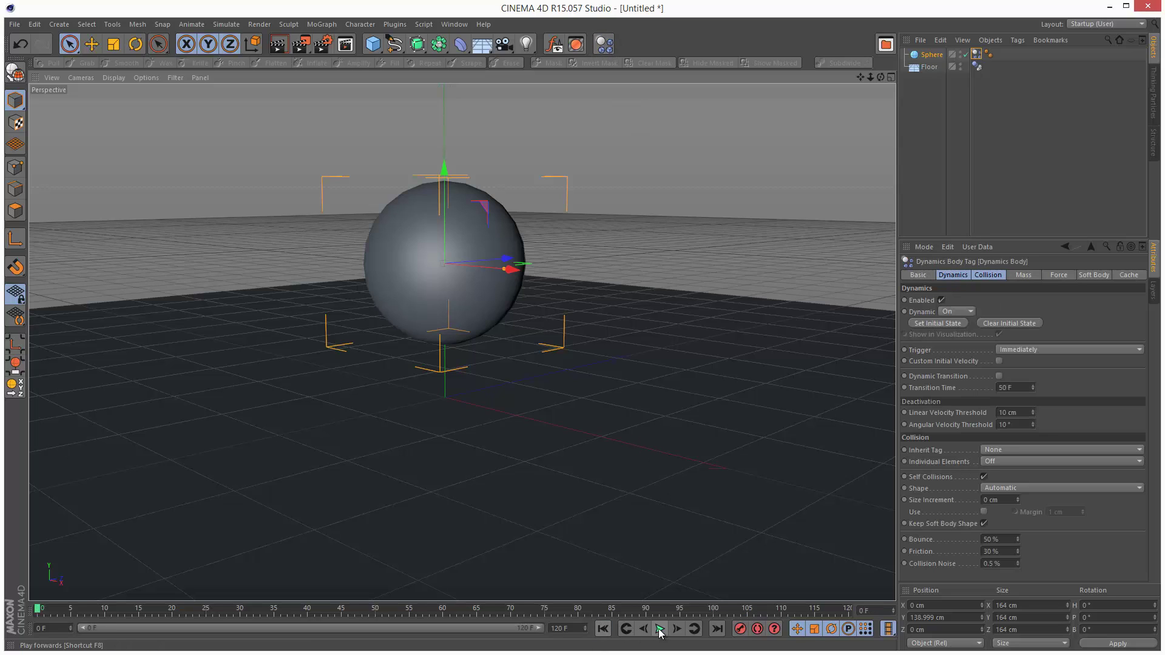
{"action": "left_click", "coordinate": [660, 628]}
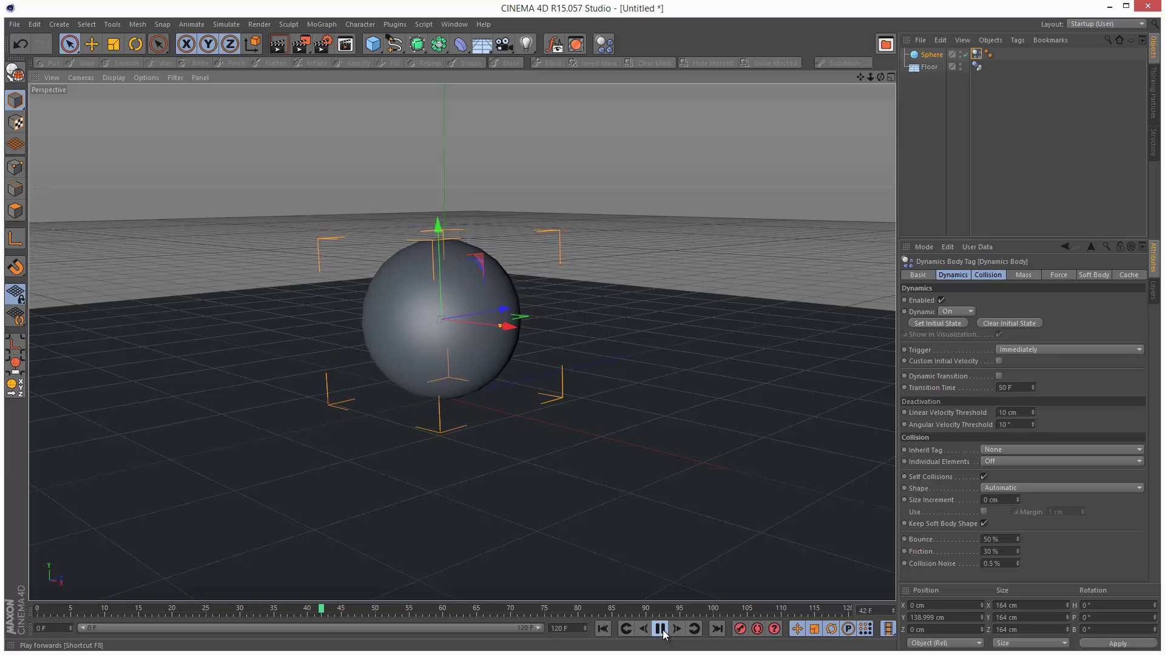
{"action": "left_click", "coordinate": [660, 629]}
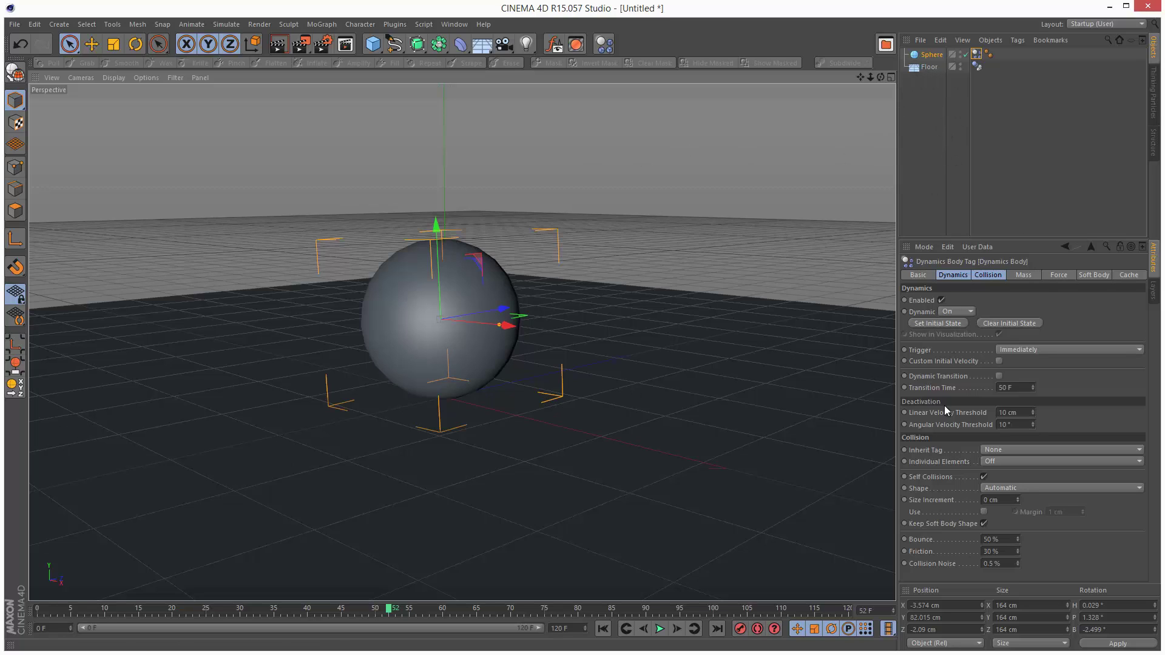
Delete the floor object from the scene.
{"action": "left_click", "coordinate": [875, 134]}
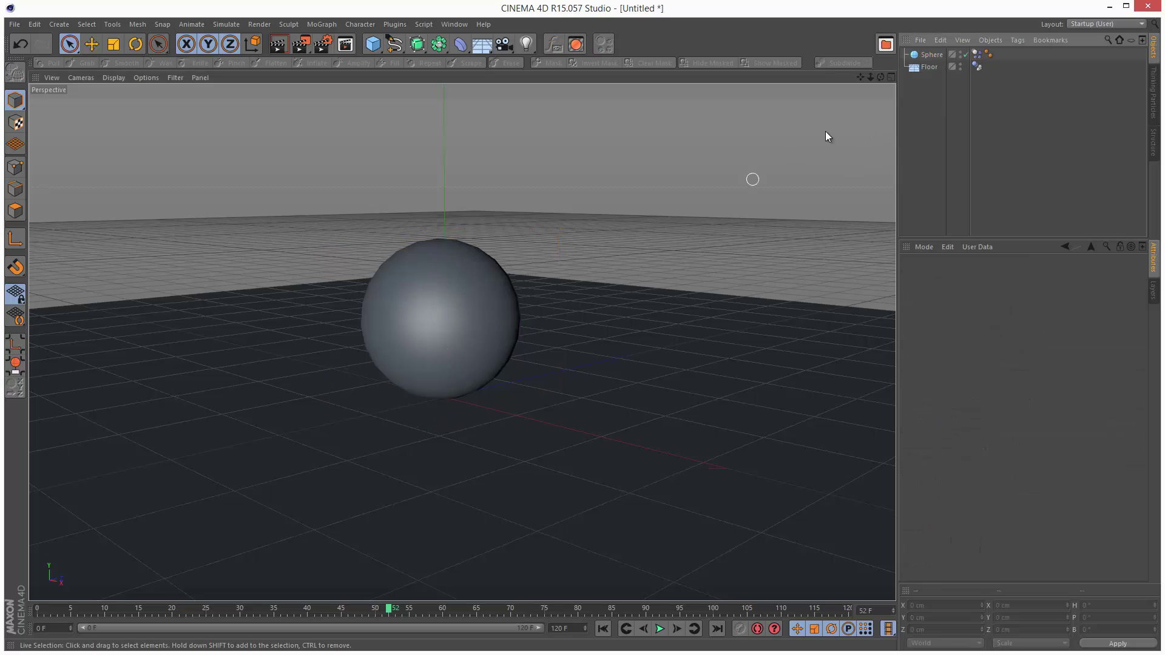
{"action": "left_click", "coordinate": [931, 71]}
{"action": "key", "text": "Delete"}
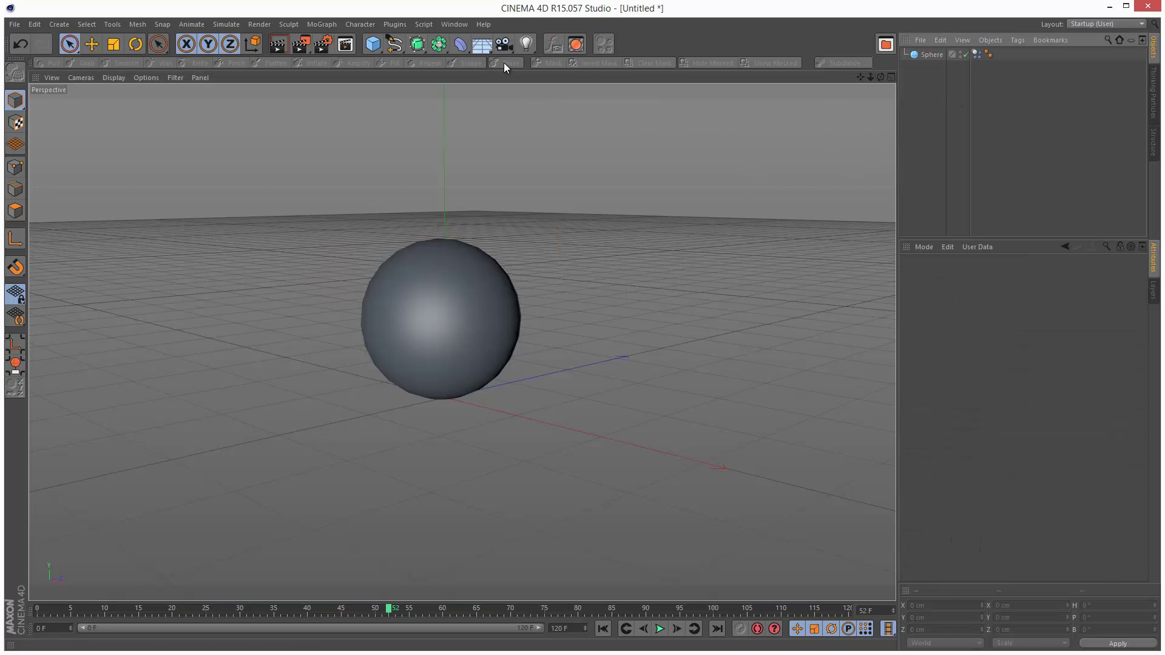
Create a plane beneath the sphere and turn it into a rigid body.
{"action": "left_click", "coordinate": [483, 49]}
{"action": "left_click", "coordinate": [373, 43]}
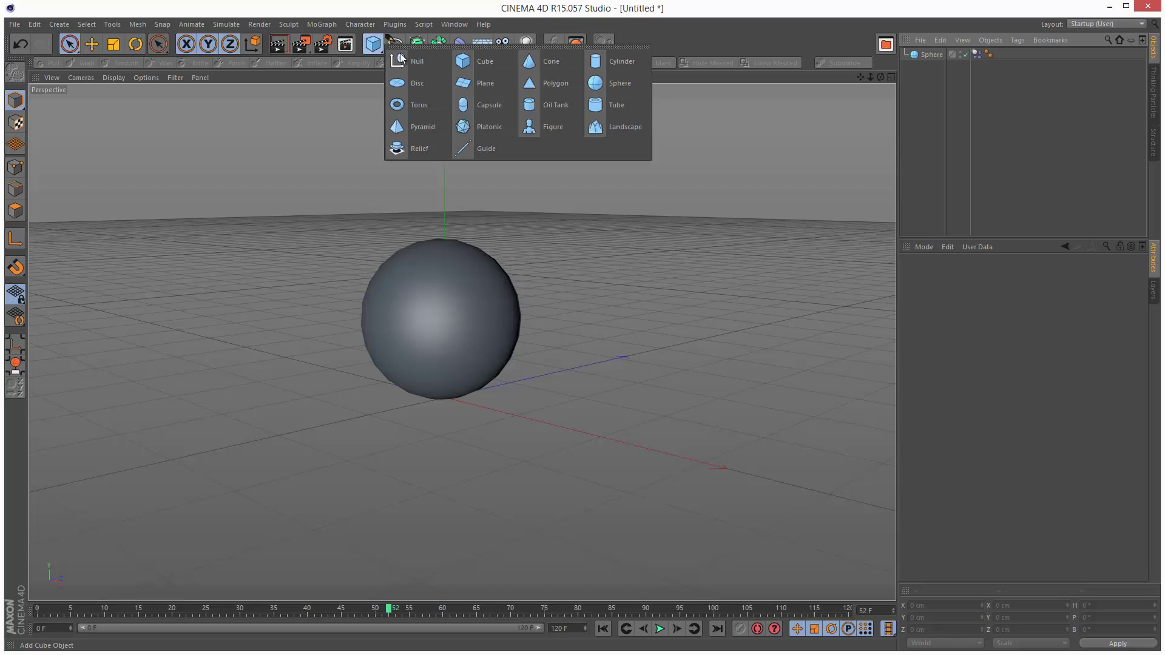
{"action": "left_click", "coordinate": [486, 83]}
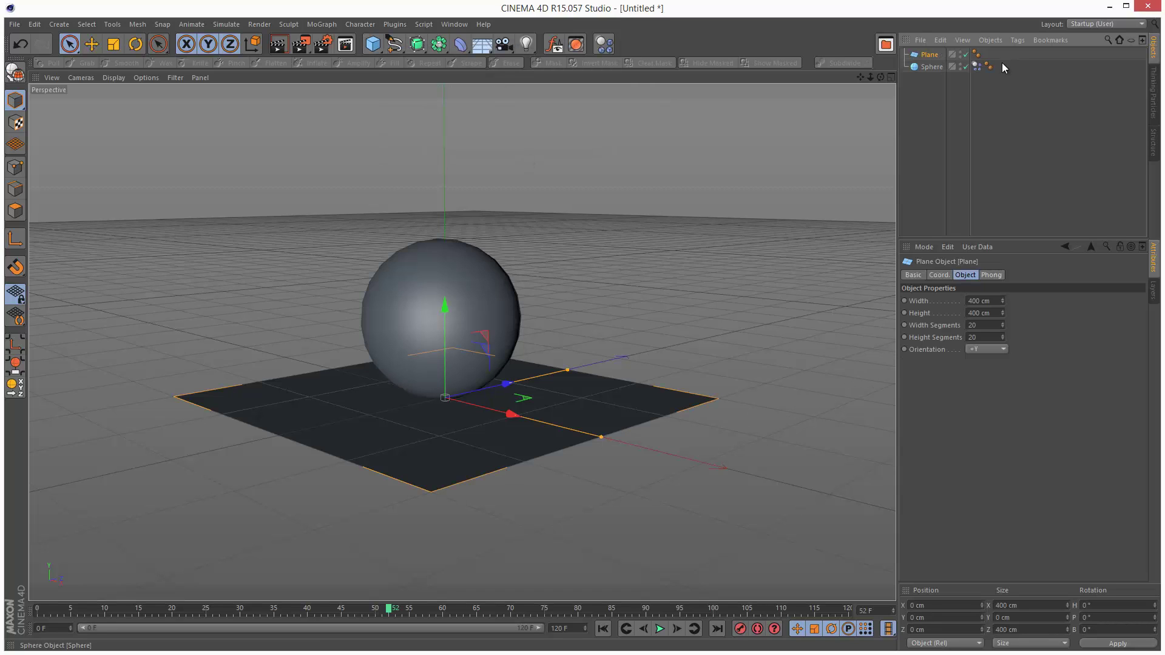
{"action": "left_click", "coordinate": [604, 43]}
Play the simulation of the sphere and plane from frame 0 and rewind it to the start.
{"action": "left_click", "coordinate": [603, 628]}
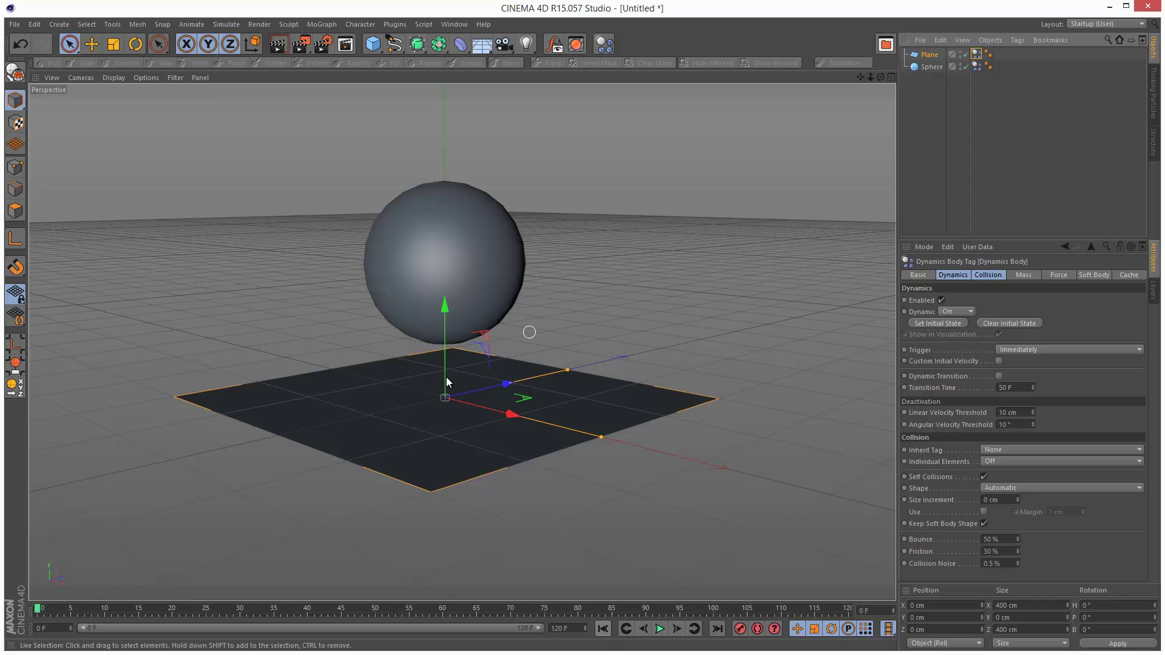
{"action": "left_click", "coordinate": [660, 632]}
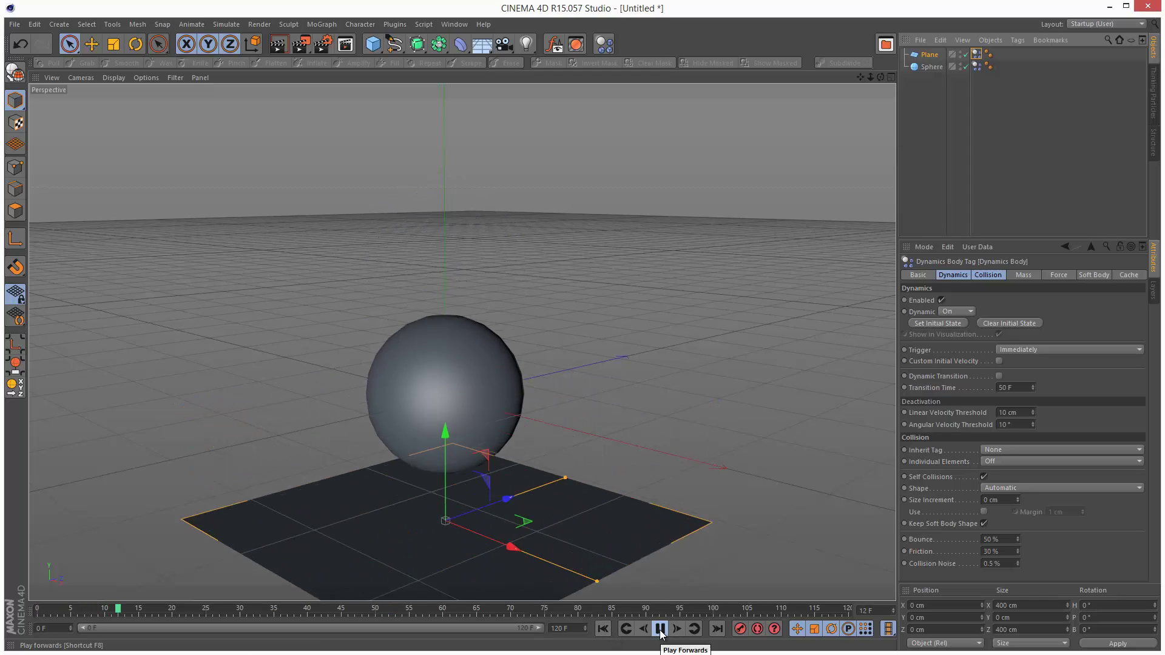
{"action": "left_click", "coordinate": [661, 629]}
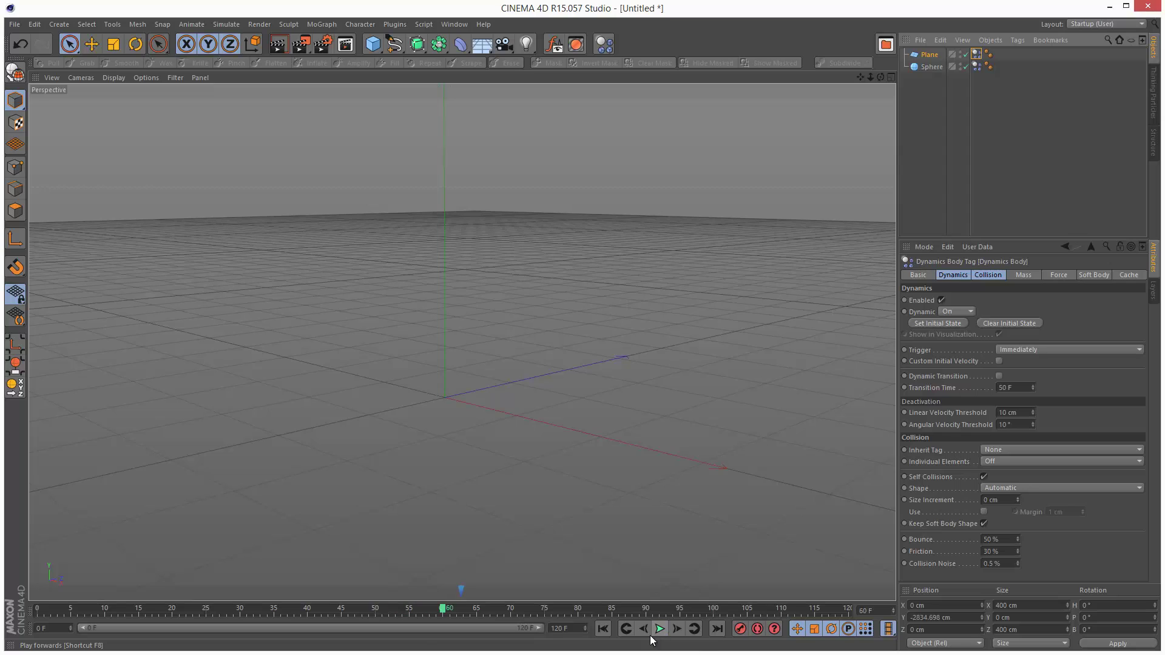
{"action": "left_click", "coordinate": [603, 629]}
Set the plane's Dynamic option to Off in its dynamics tag and play the simulation.
{"action": "left_click", "coordinate": [942, 77]}
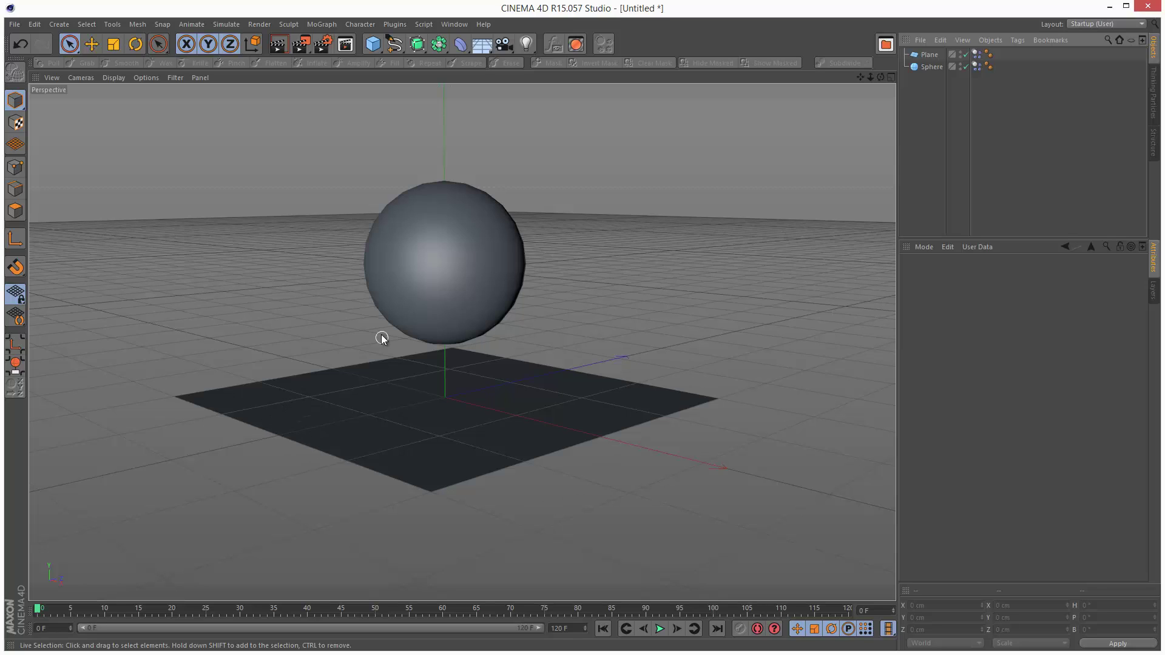
{"action": "left_click", "coordinate": [977, 56]}
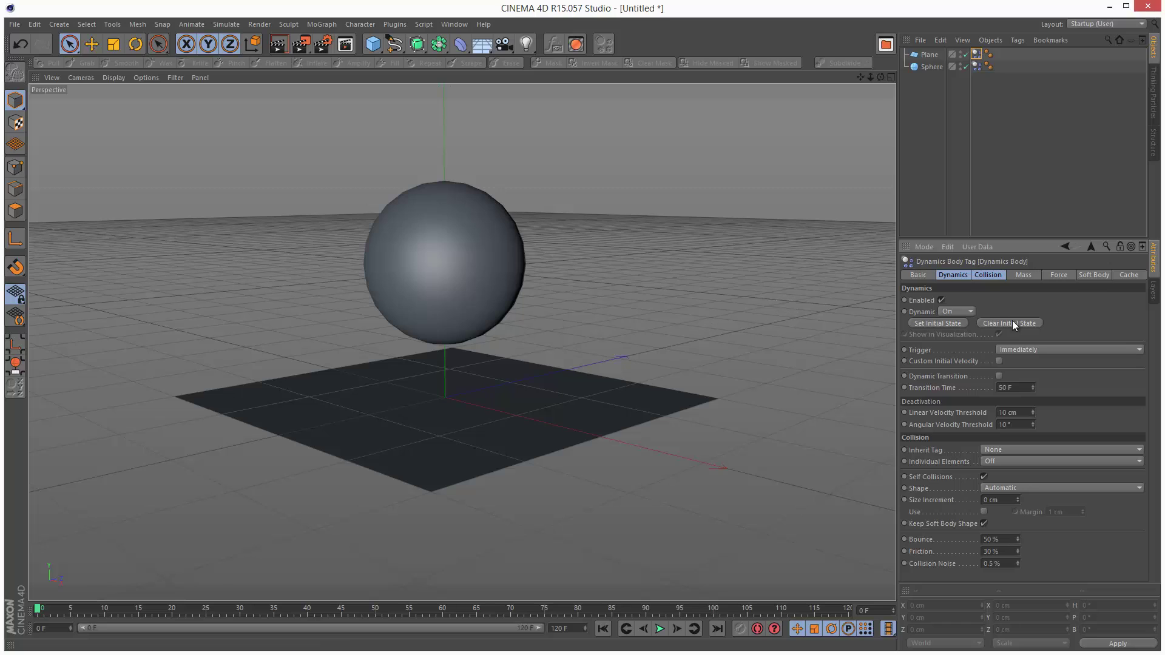
{"action": "left_click", "coordinate": [967, 325]}
{"action": "left_click", "coordinate": [660, 628]}
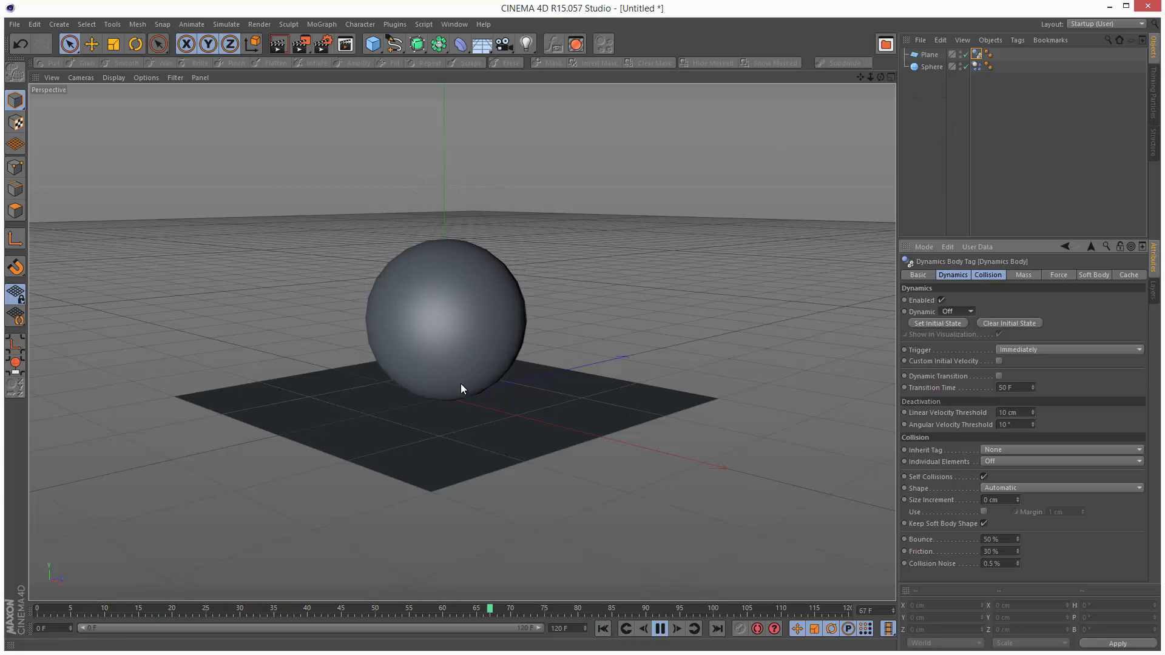
{"action": "left_click", "coordinate": [660, 629]}
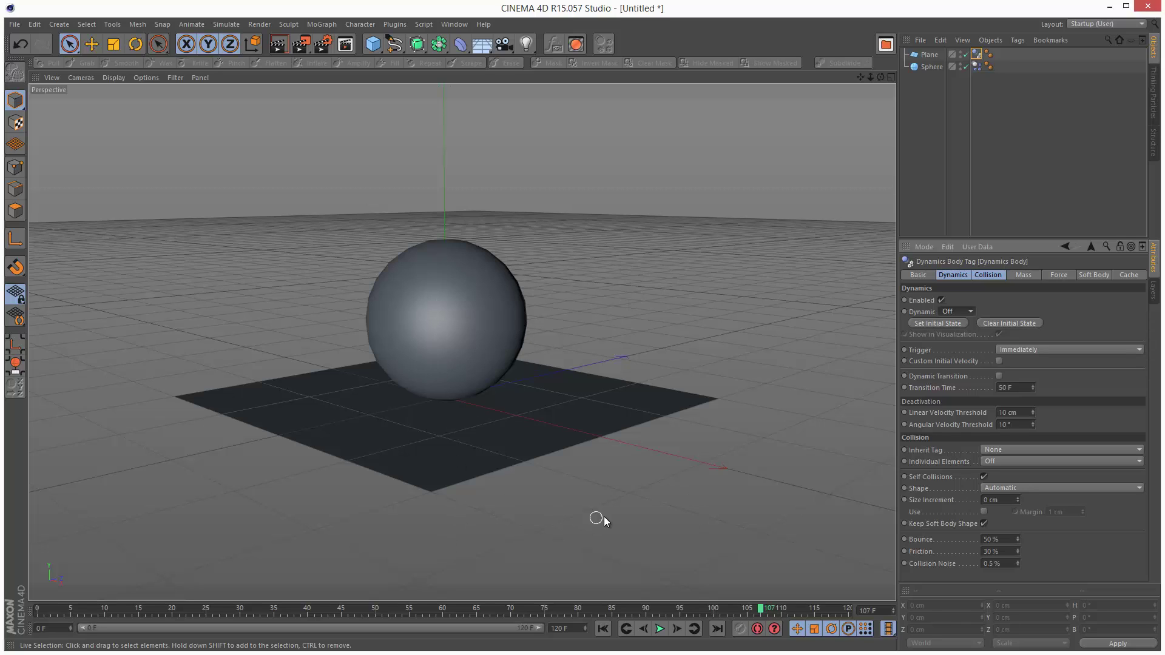
Rewind the simulation and set the plane's dynamics tag to Dynamic On with a Static Mesh collision shape.
{"action": "left_click", "coordinate": [602, 629]}
{"action": "left_click", "coordinate": [1008, 159]}
{"action": "left_click", "coordinate": [977, 54]}
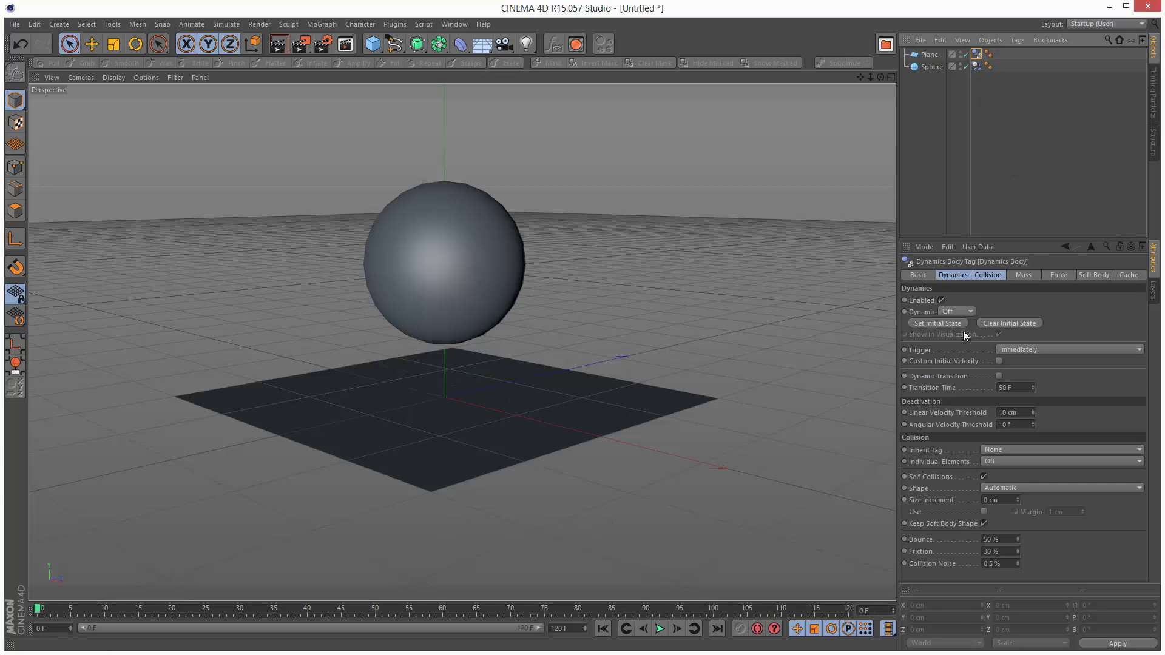
{"action": "left_click", "coordinate": [955, 311]}
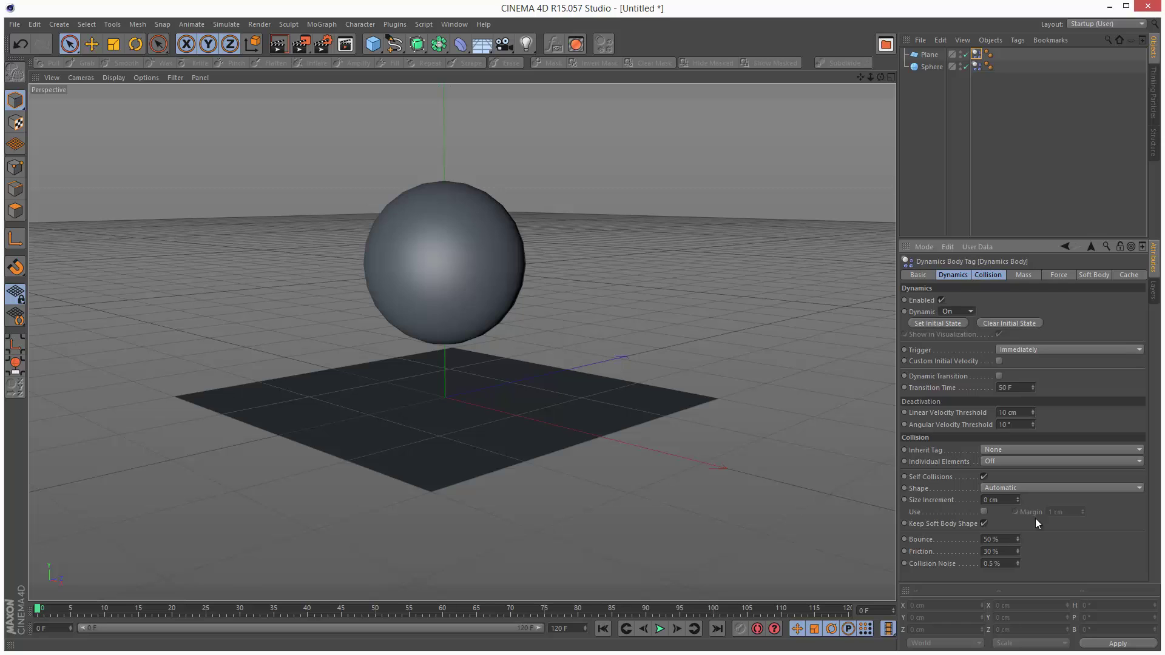
{"action": "left_click", "coordinate": [1017, 485]}
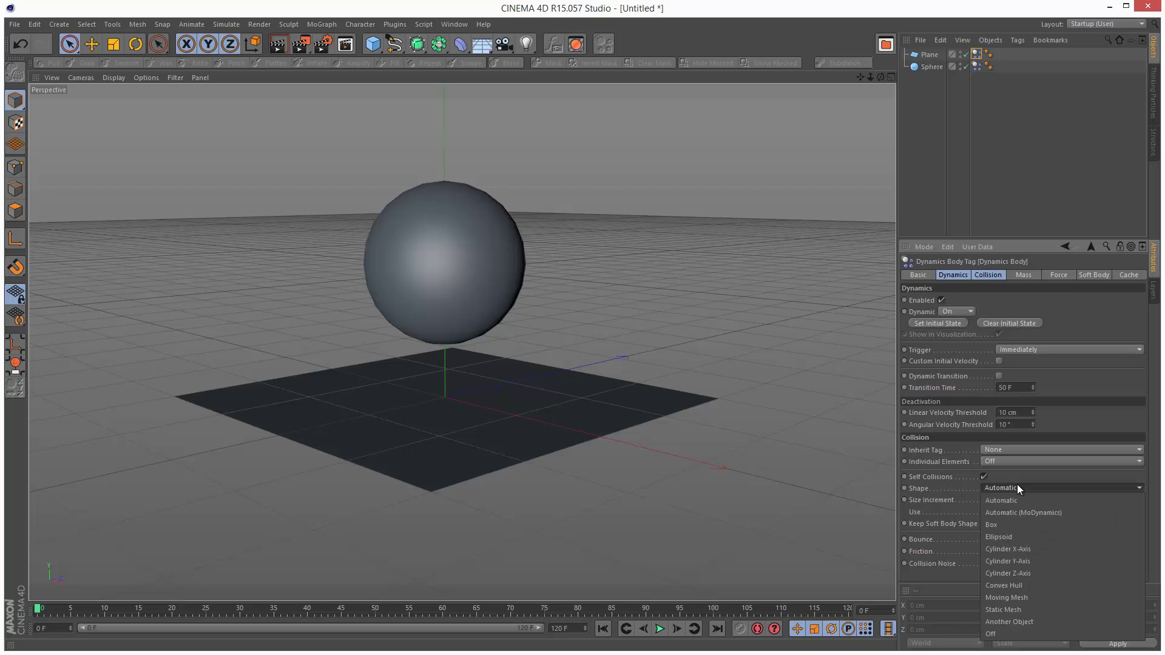
{"action": "left_click", "coordinate": [1014, 610]}
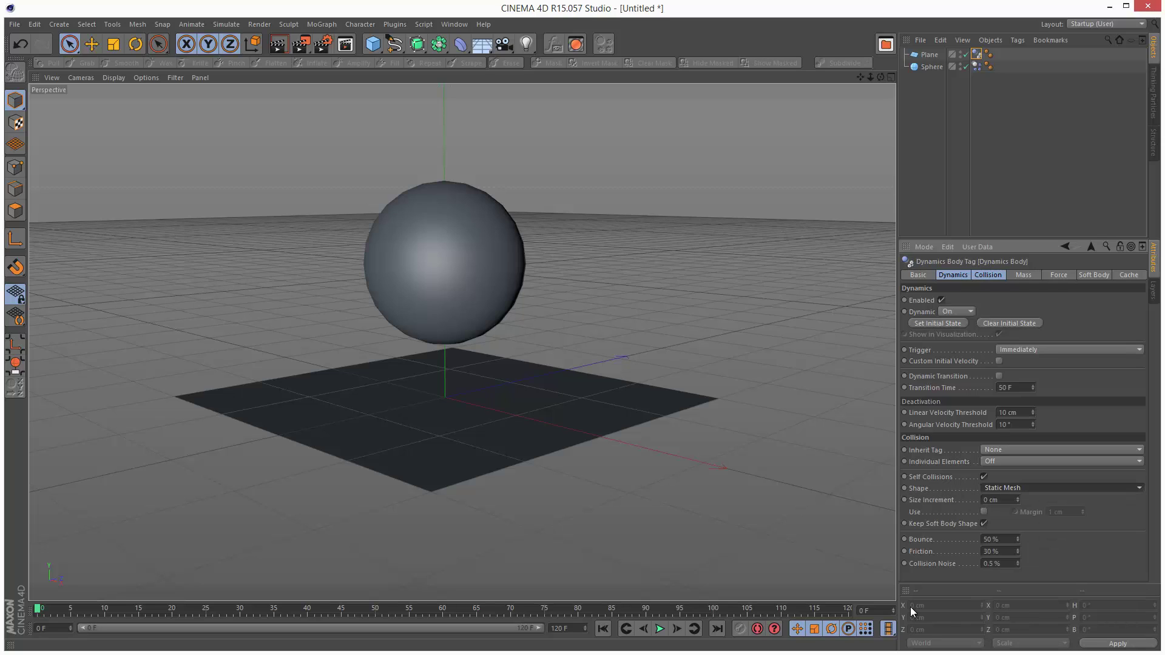
Play the simulation with the static mesh plane, rewind it, and delete both the plane and the sphere.
{"action": "left_click", "coordinate": [661, 630]}
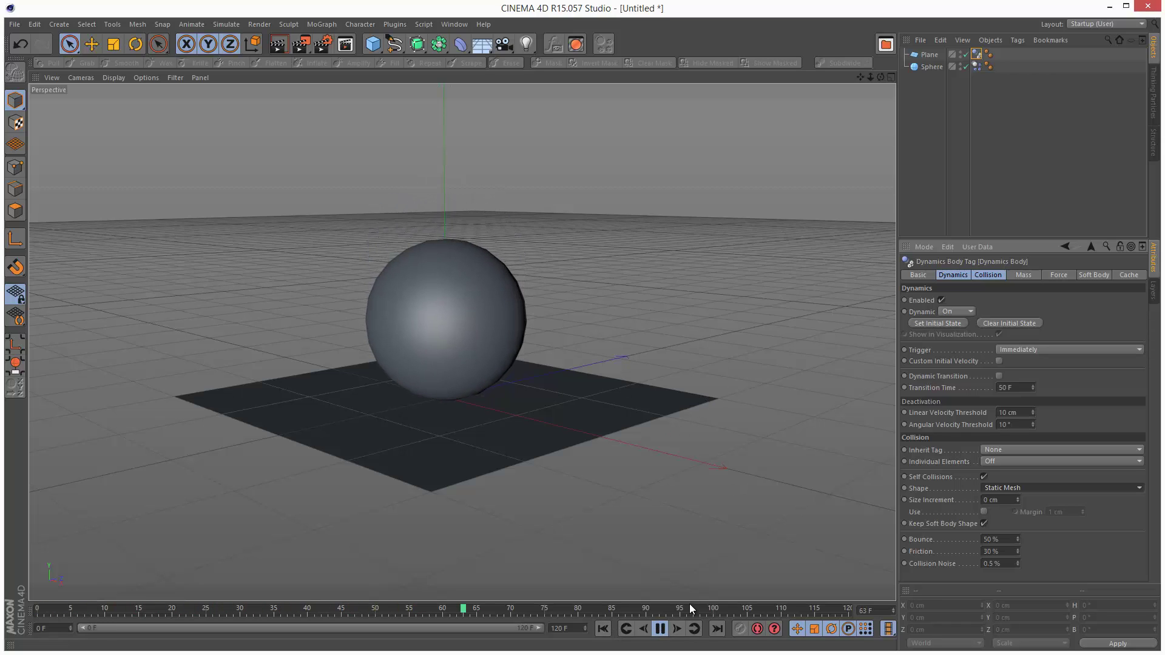
{"action": "left_click", "coordinate": [607, 631]}
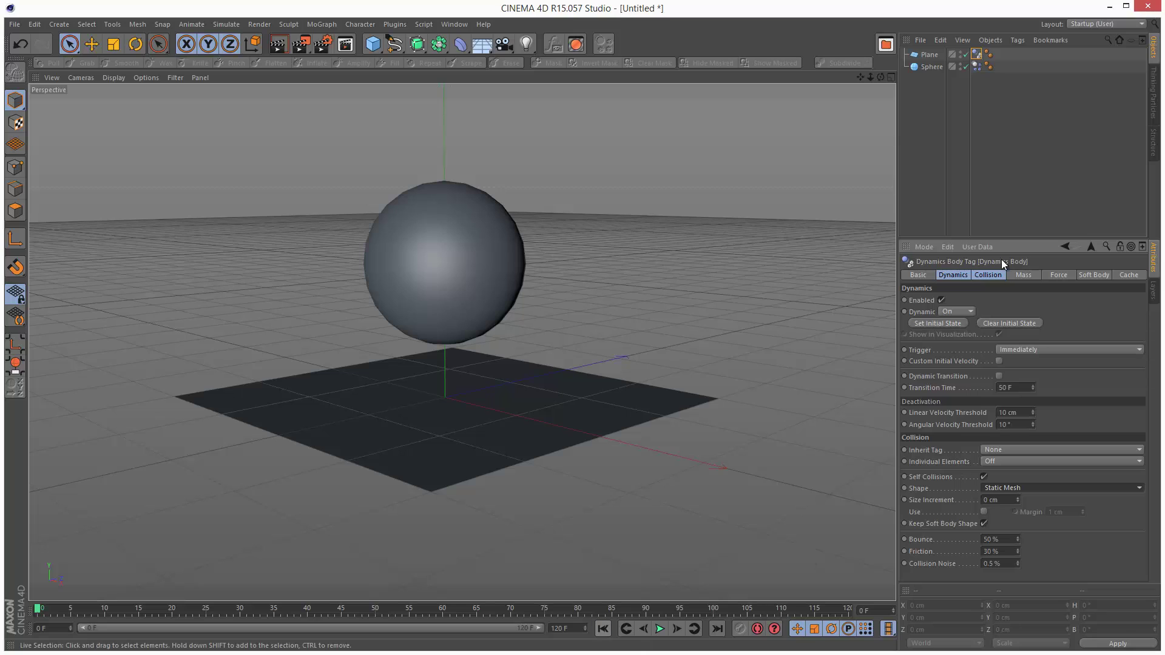
{"action": "left_click_drag", "start_coordinate": [920, 100], "coordinate": [942, 54]}
{"action": "key", "text": "Delete"}
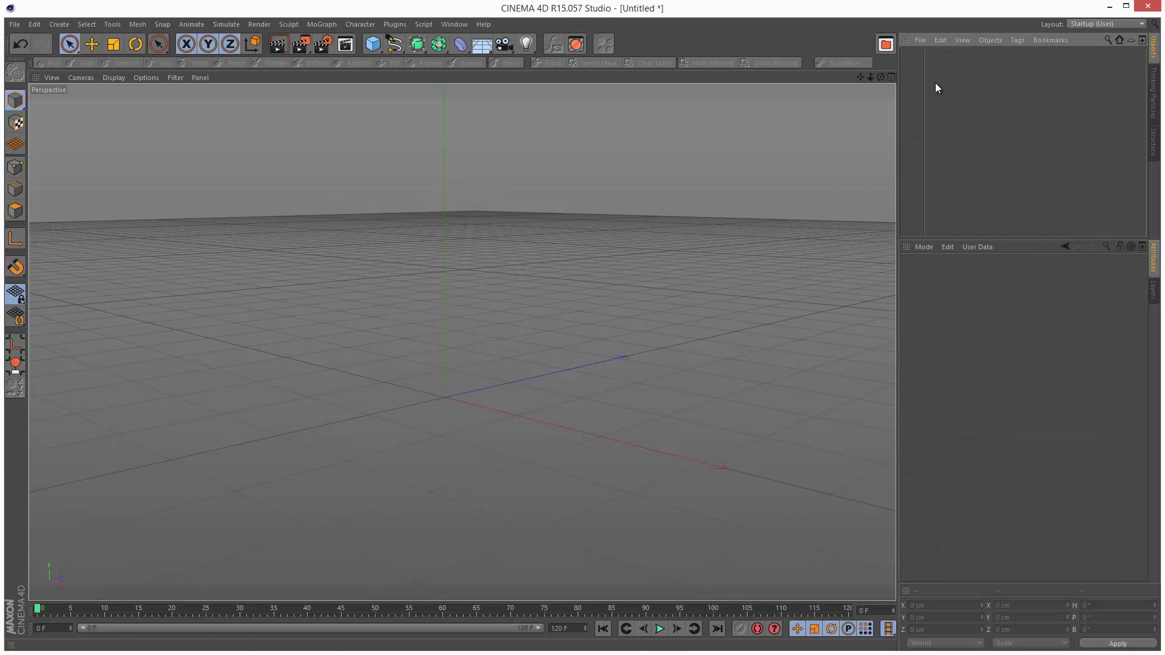
Create a cylinder with its orientation set to -X and raise it to about 165 cm on the Y axis.
{"action": "left_click_drag", "start_coordinate": [373, 43], "coordinate": [608, 62]}
{"action": "left_click", "coordinate": [1002, 350]}
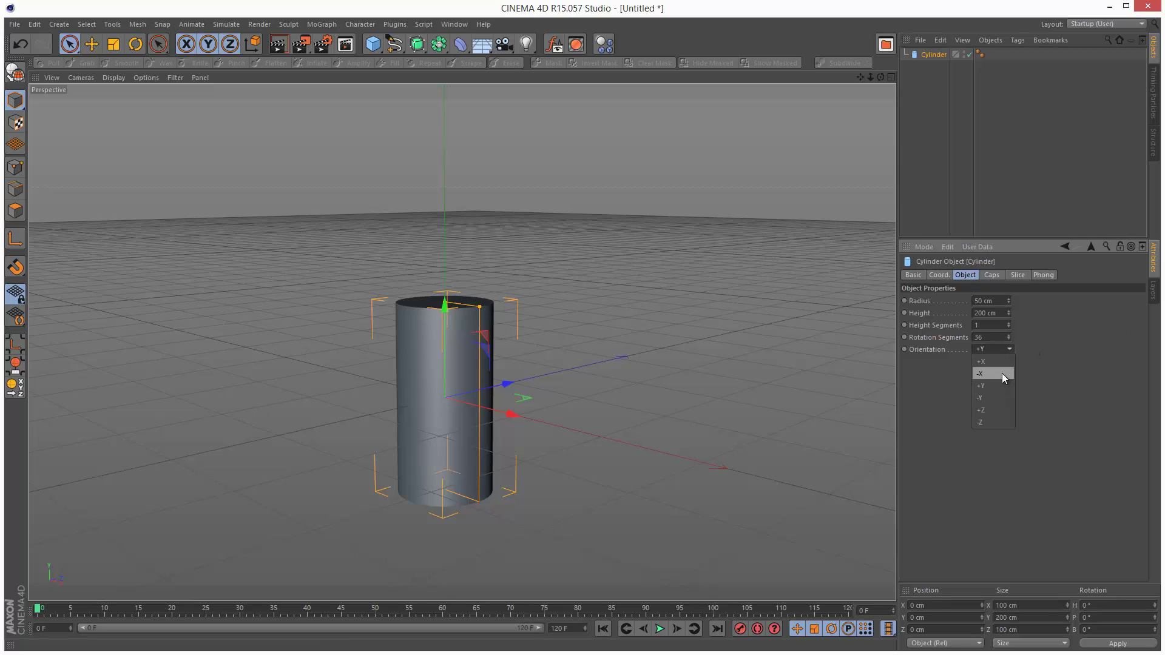
{"action": "left_click", "coordinate": [1003, 373]}
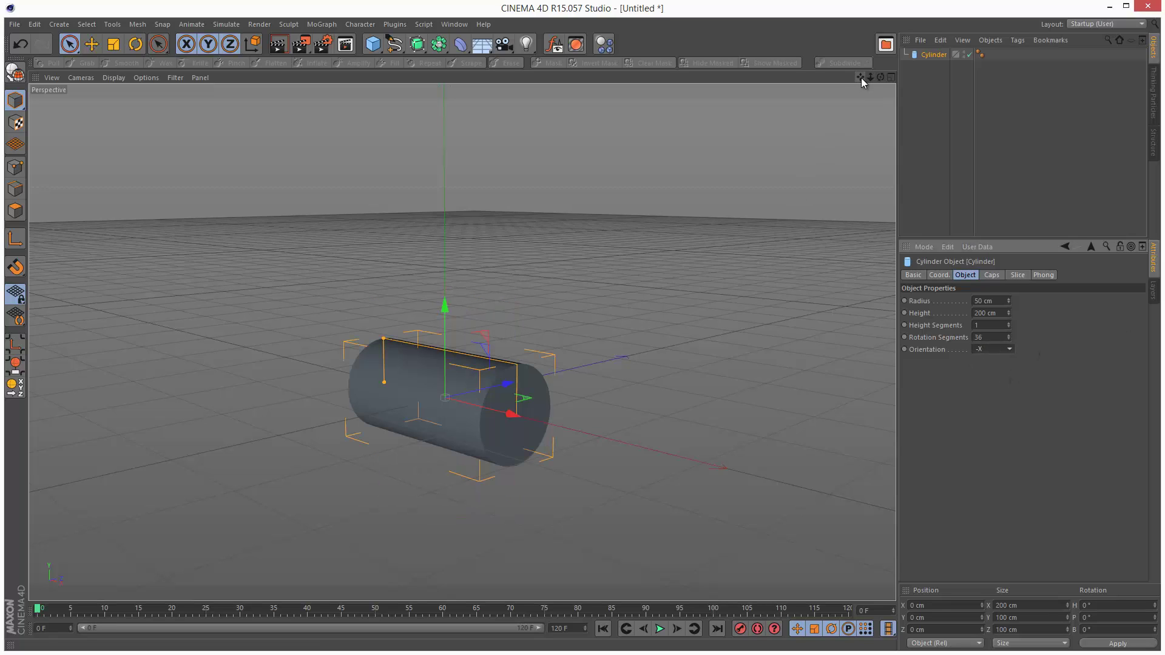
{"action": "left_click_drag", "start_coordinate": [445, 318], "coordinate": [447, 156]}
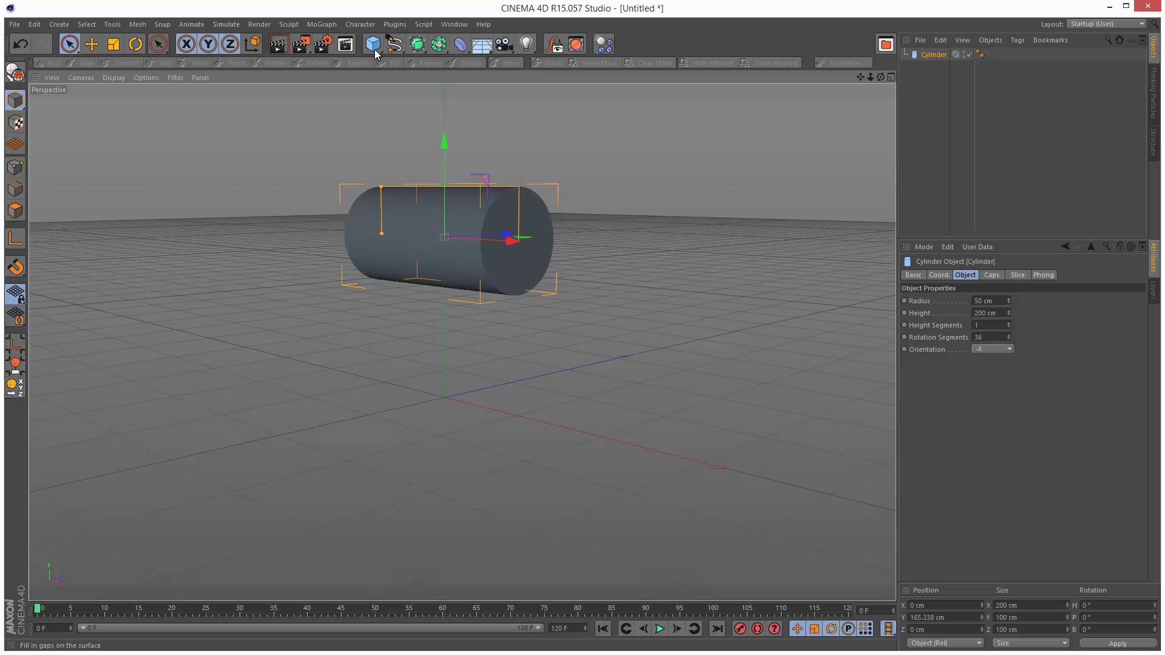
Create a second, upright cylinder with a radius of about 14 cm and raise it to about 29 cm beneath the horizontal one.
{"action": "left_click_drag", "start_coordinate": [376, 55], "coordinate": [641, 67]}
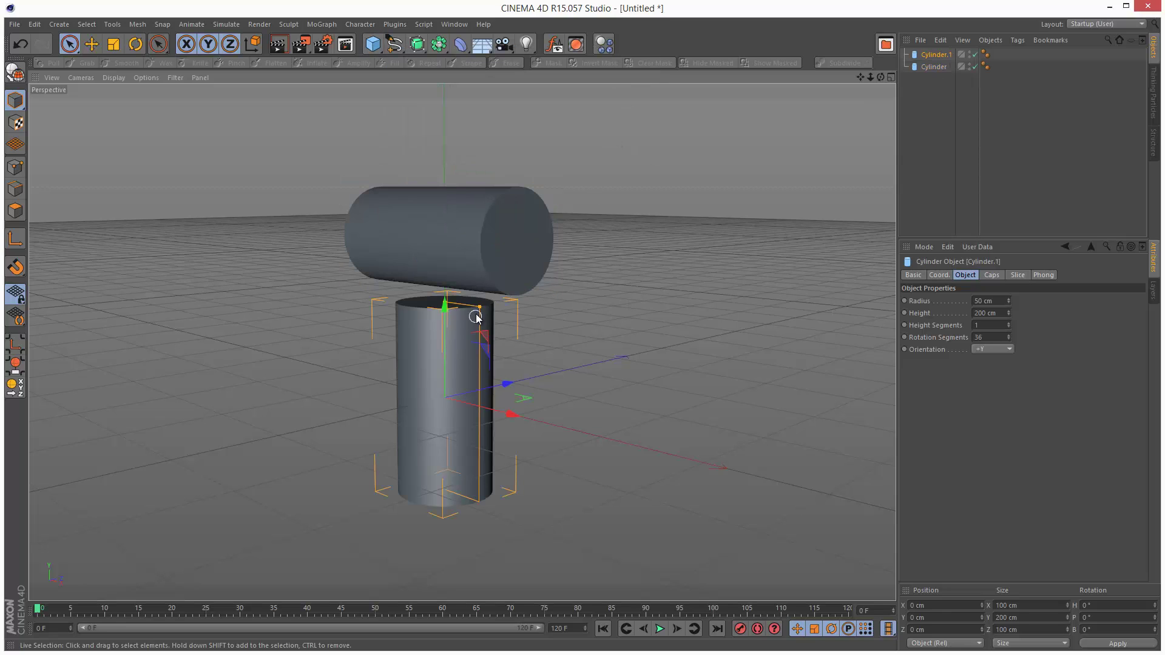
{"action": "left_click_drag", "start_coordinate": [477, 316], "coordinate": [493, 291]}
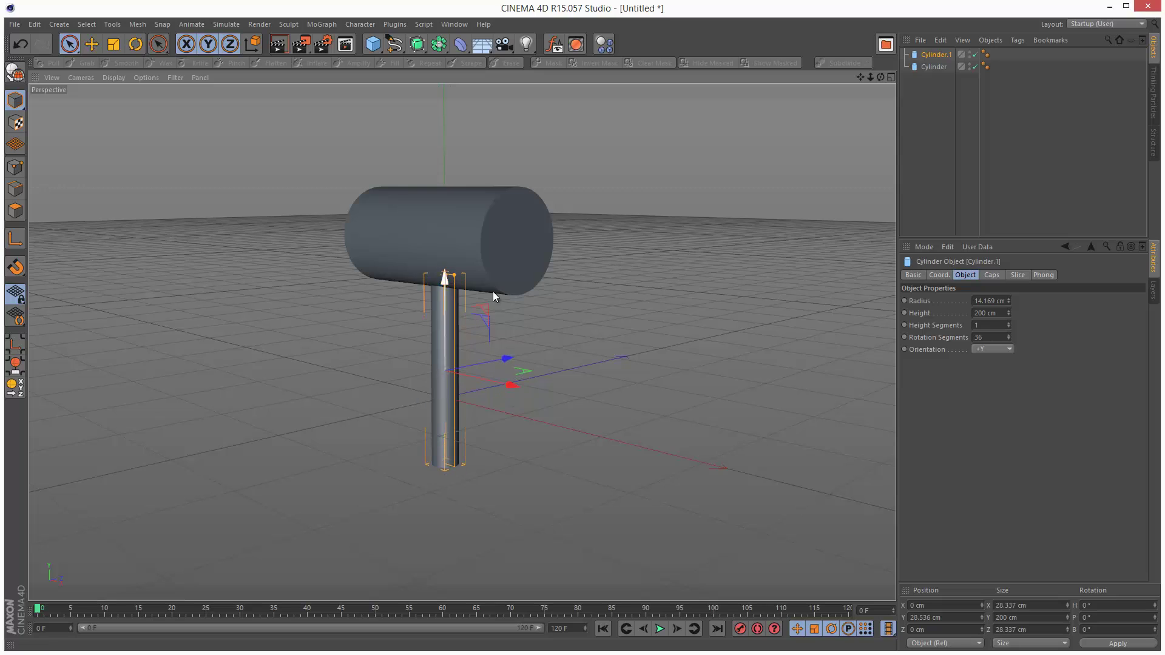
Select both the horizontal and upright cylinders and group them under one null.
{"action": "left_click", "coordinate": [891, 77]}
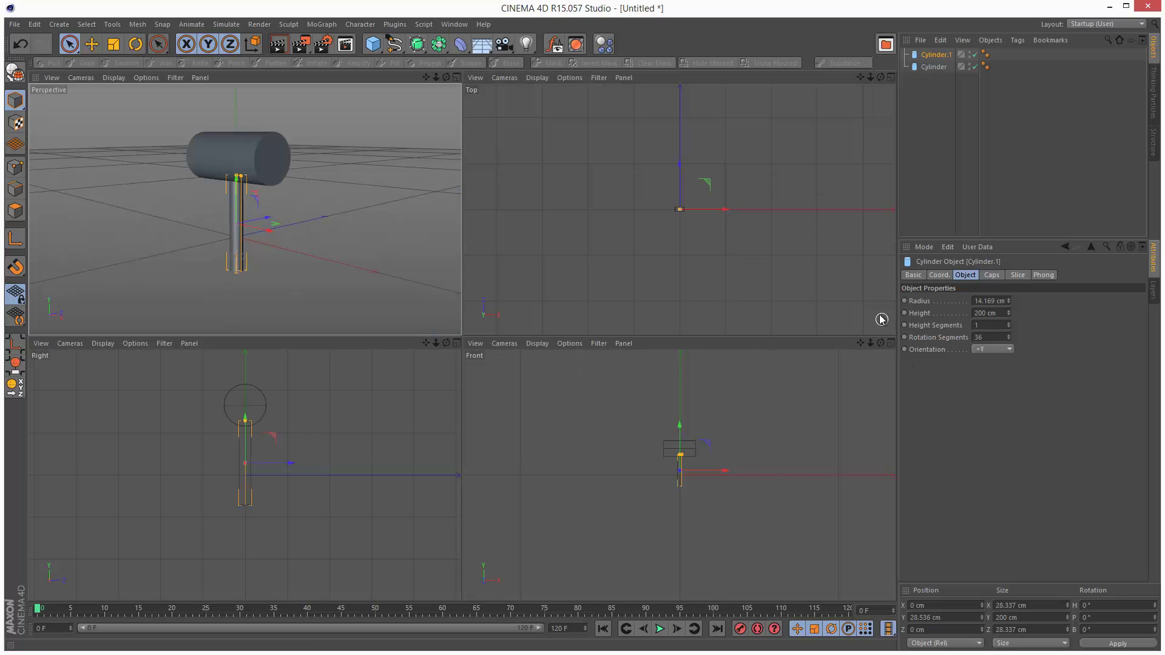
{"action": "scroll", "coordinate": [609, 369], "scroll_direction": "up", "scroll_amount": 4}
{"action": "scroll", "coordinate": [613, 303], "scroll_direction": "up", "scroll_amount": 2}
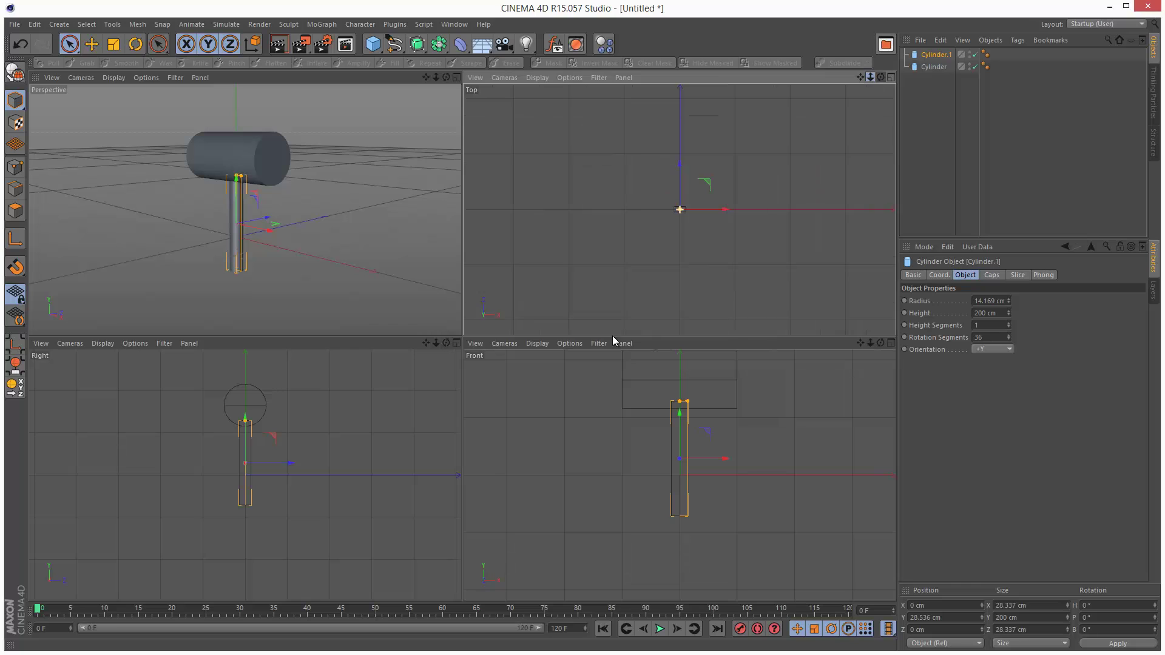
{"action": "left_click", "coordinate": [456, 78]}
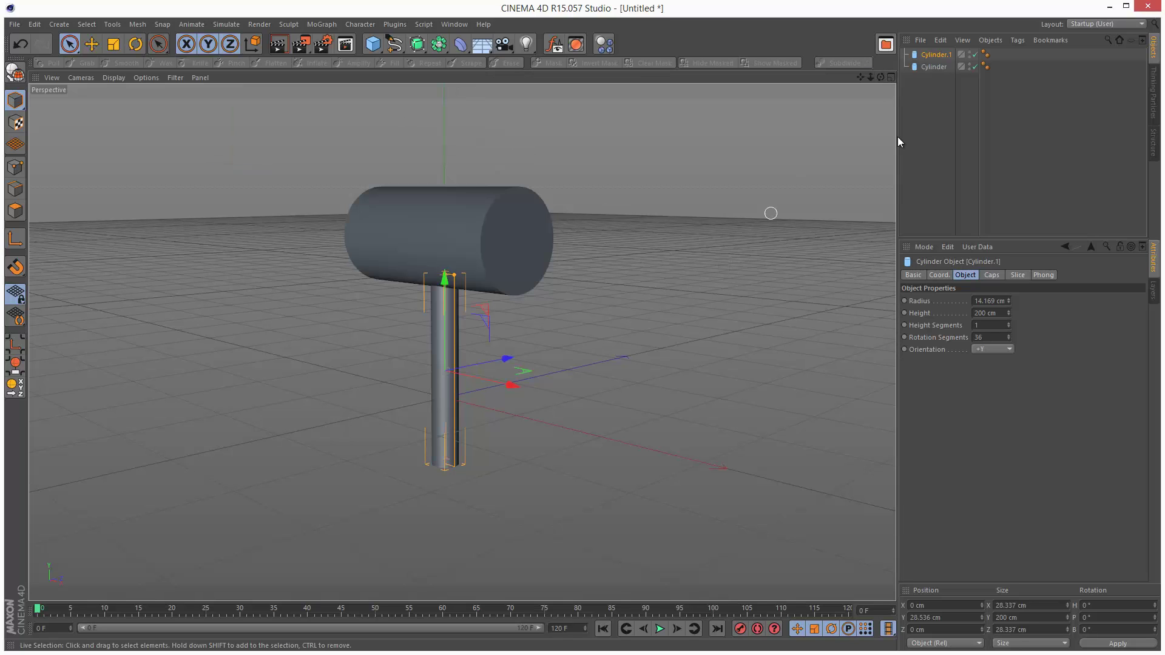
{"action": "left_click_drag", "start_coordinate": [925, 101], "coordinate": [943, 52]}
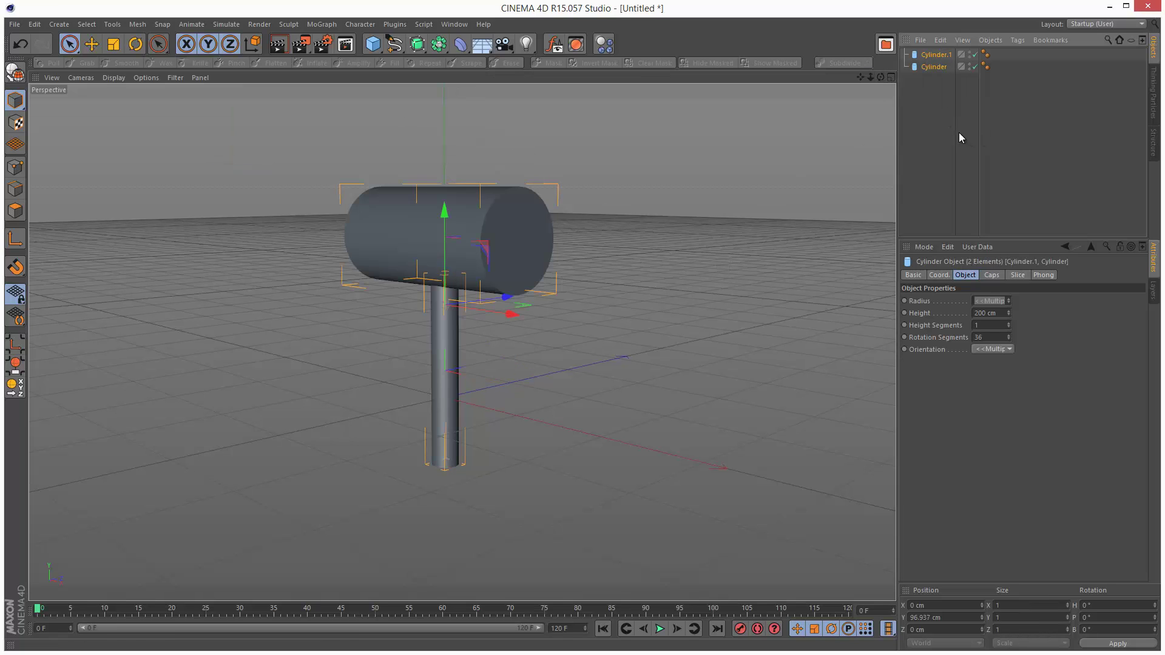
{"action": "key", "text": "alt+g"}
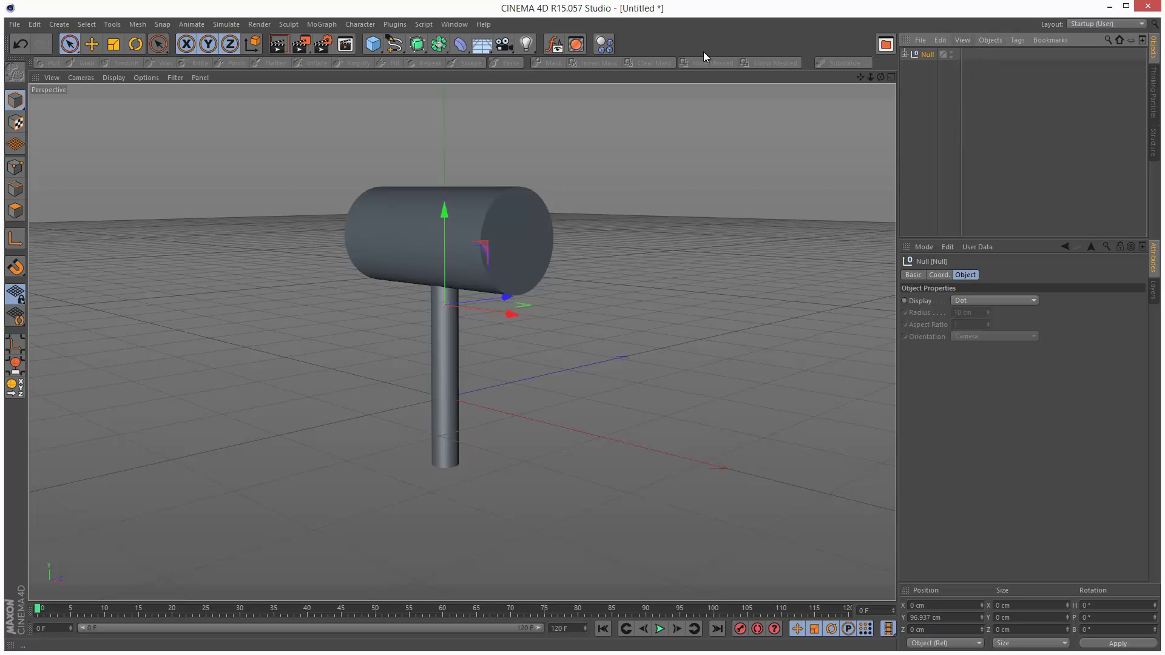
Add a Rigid Body tag to the null and set its Inherit Tag option to Compound Collision Shape.
{"action": "left_click", "coordinate": [1018, 40]}
{"action": "mouse_move", "coordinate": [1070, 170]}
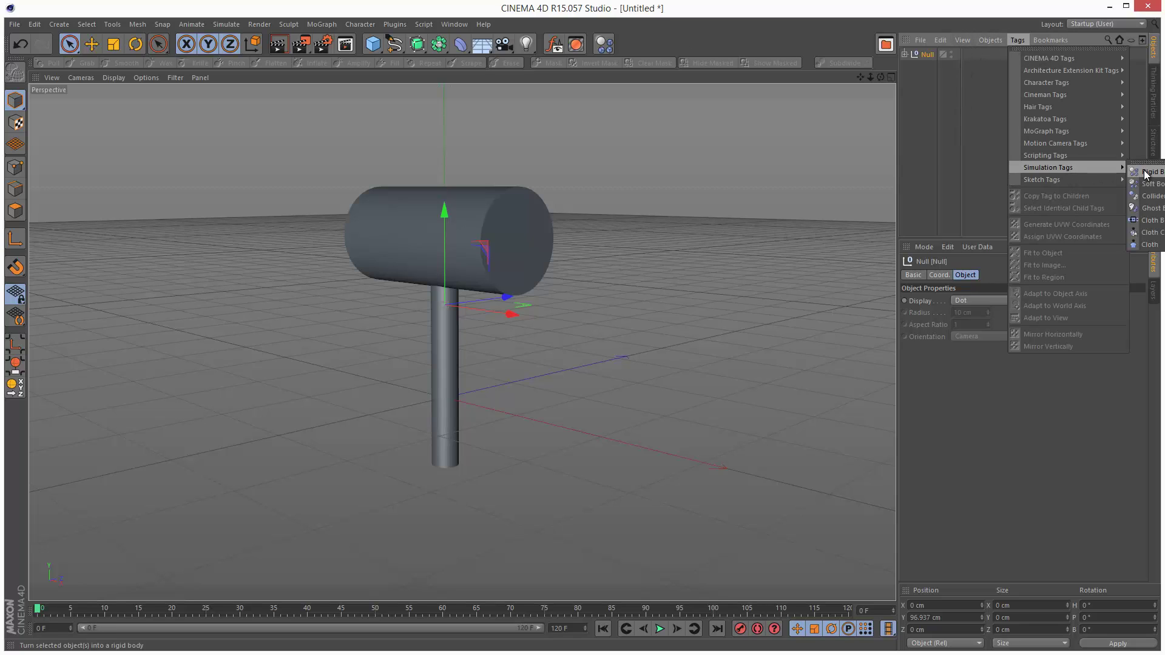
{"action": "left_click", "coordinate": [1144, 168]}
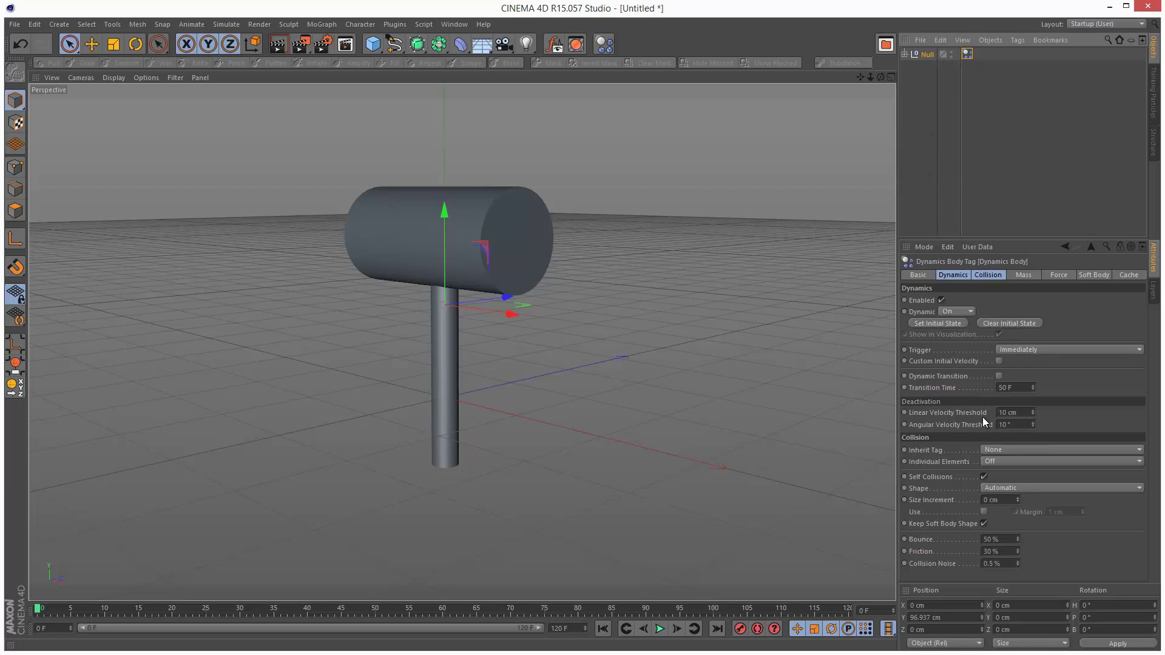
{"action": "left_click", "coordinate": [1002, 450]}
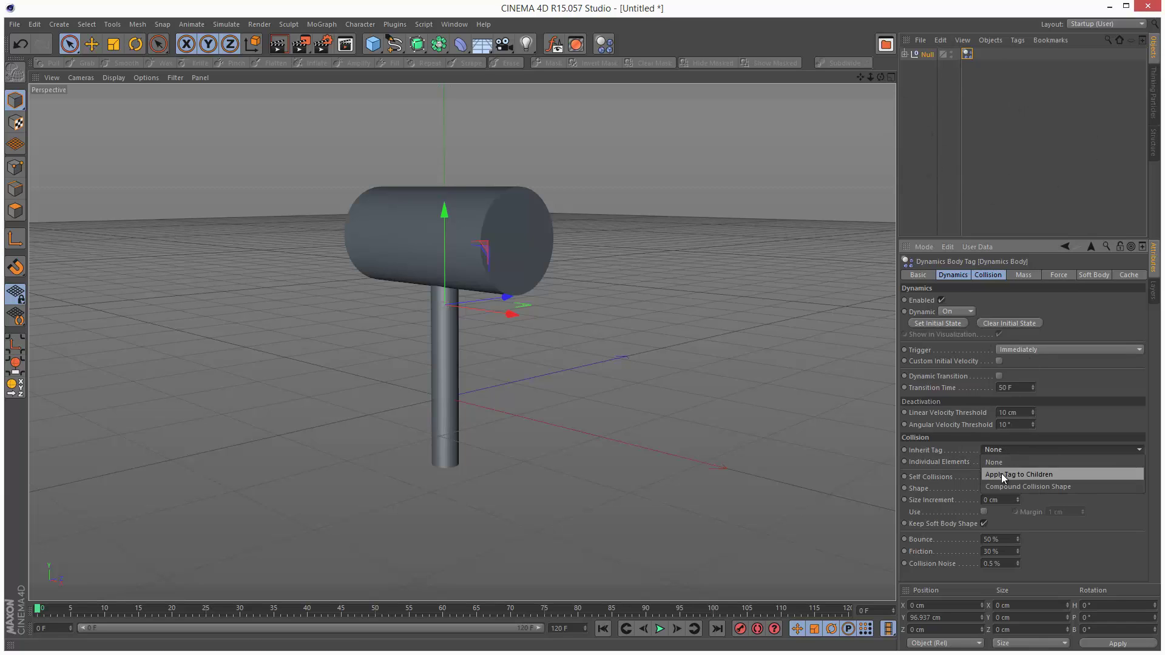
{"action": "left_click", "coordinate": [1014, 475]}
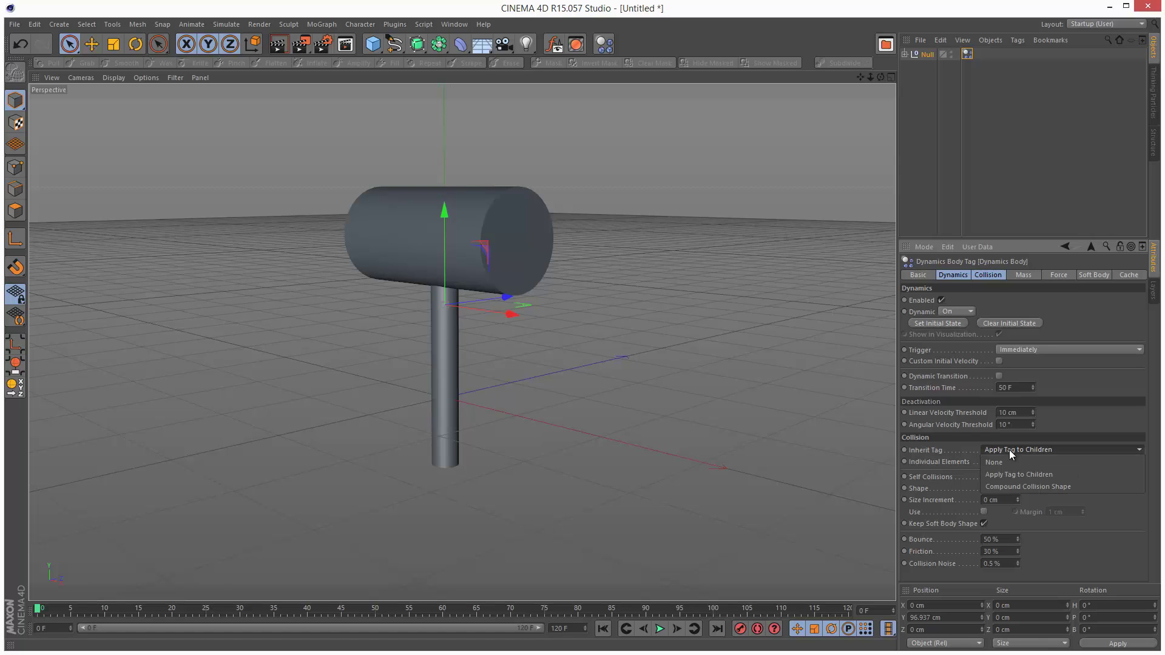
{"action": "left_click", "coordinate": [1010, 449]}
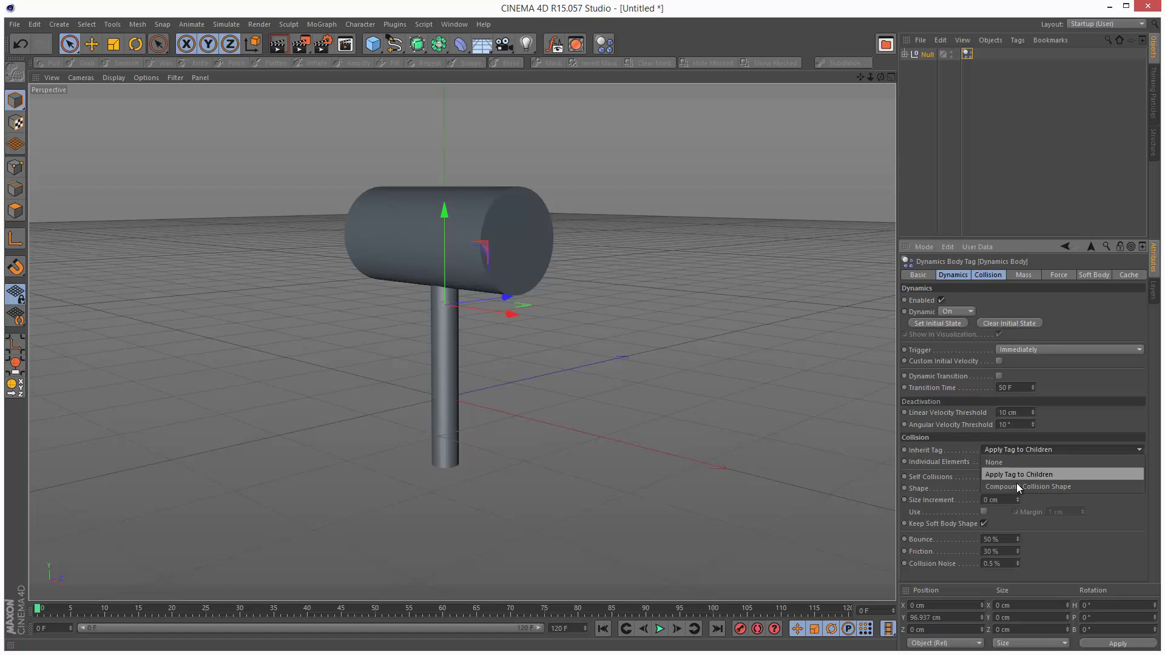
{"action": "left_click", "coordinate": [1062, 487]}
Check the cylinders inside the null, play the simulation and rewind it to the first frame.
{"action": "left_click", "coordinate": [905, 54]}
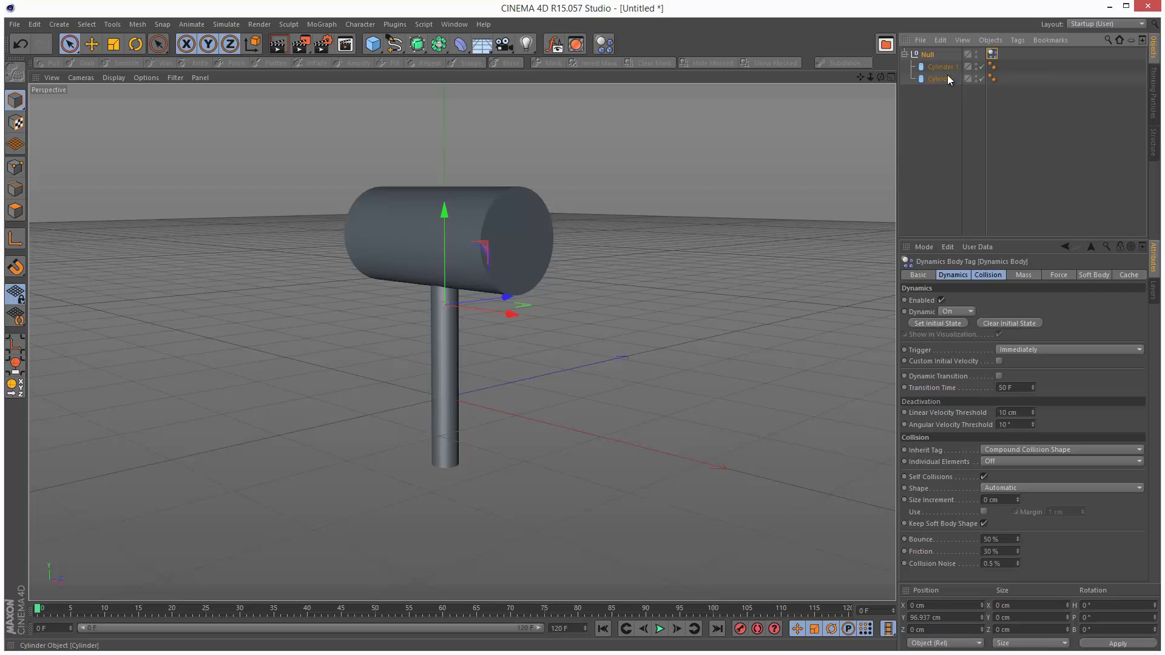
{"action": "left_click", "coordinate": [944, 90]}
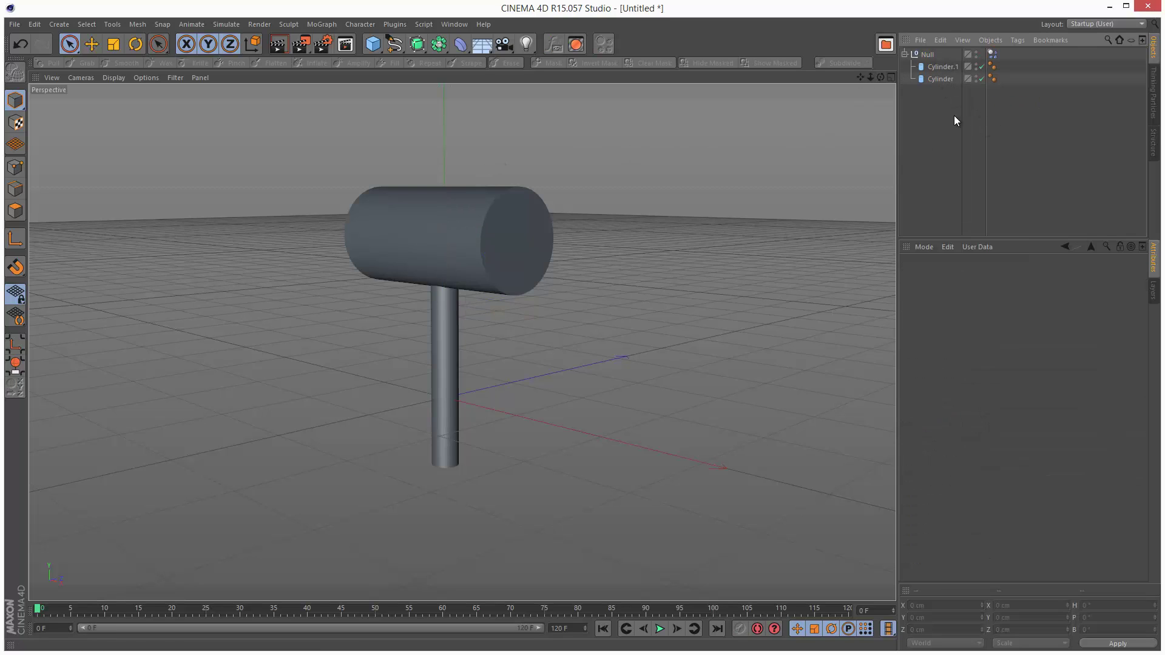
{"action": "left_click", "coordinate": [906, 54]}
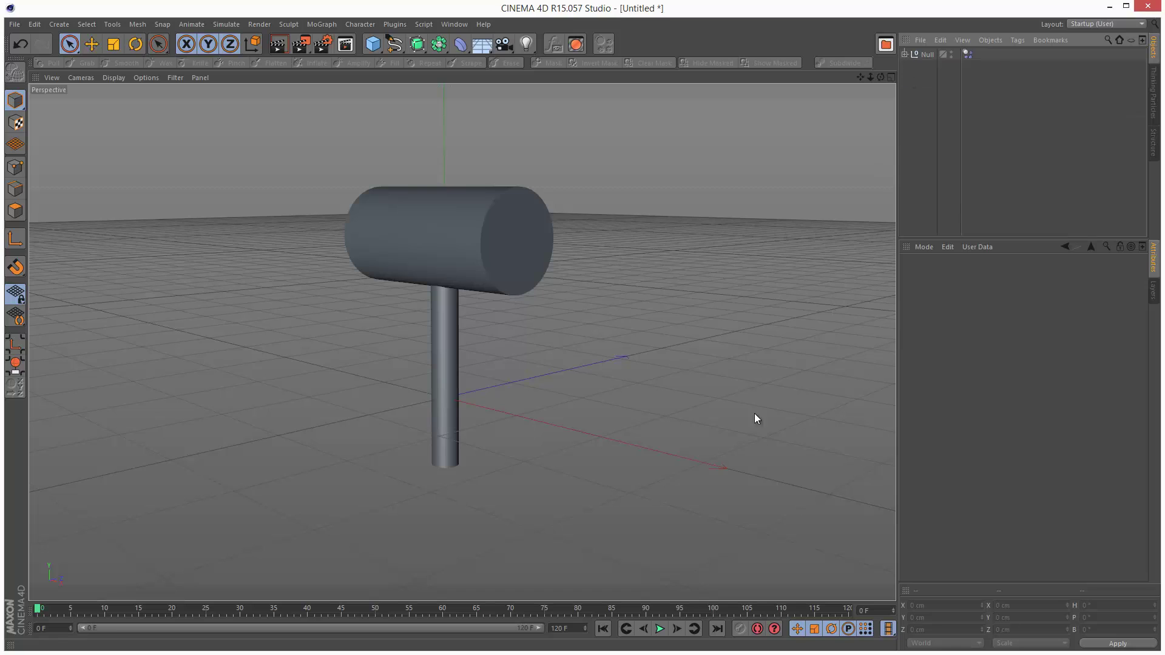
{"action": "left_click", "coordinate": [660, 629]}
{"action": "left_click", "coordinate": [603, 629]}
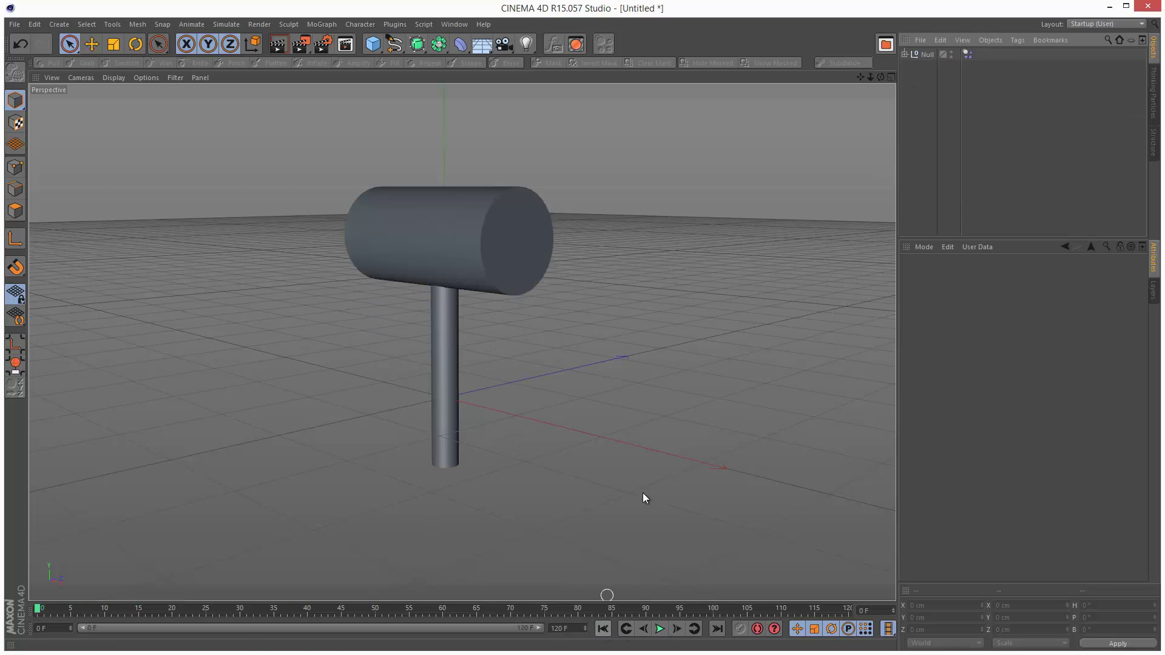
Rotate the null 180° in bank so the hammer's head points downward.
{"action": "left_click", "coordinate": [927, 54]}
{"action": "key", "text": "r"}
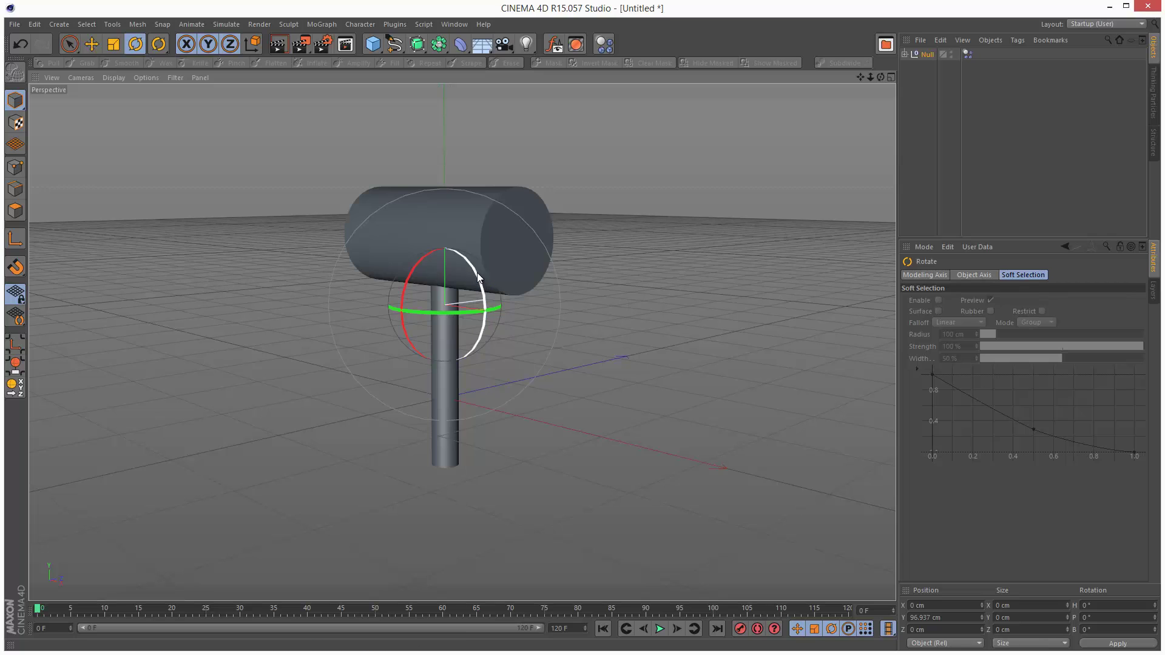
{"action": "left_click_drag", "start_coordinate": [477, 281], "coordinate": [345, 397]}
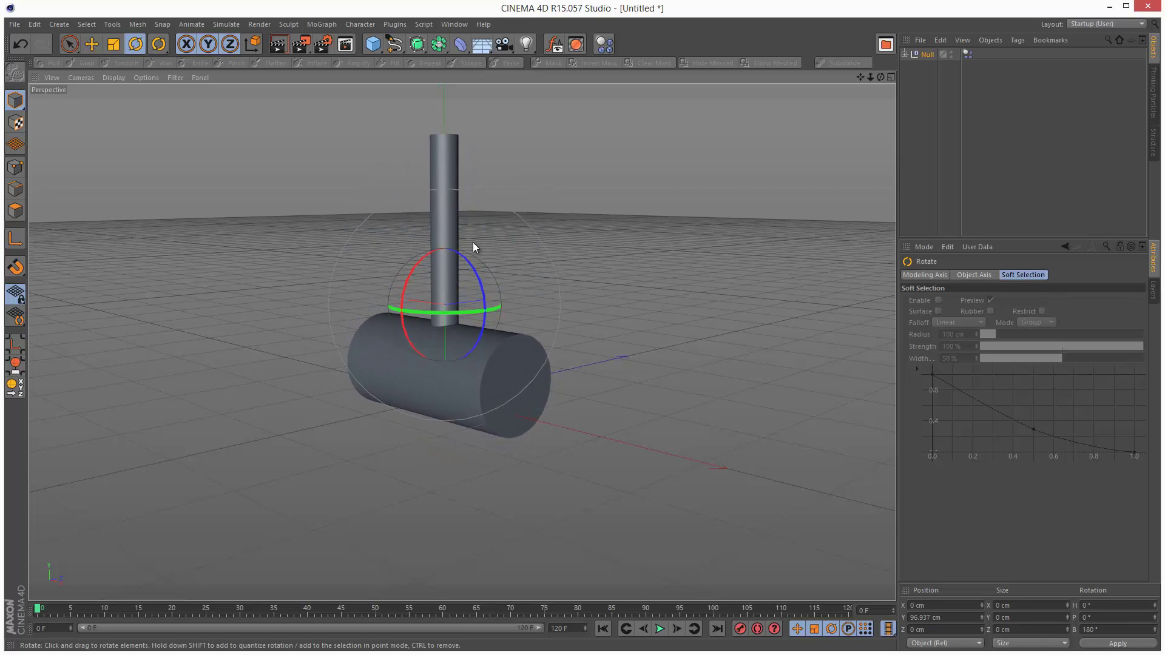
Raise the null to about 156 cm on the Y axis, and move only its axis to the handle's upper end at about 319 cm.
{"action": "key", "text": "e"}
{"action": "left_click_drag", "start_coordinate": [881, 77], "coordinate": [610, 374]}
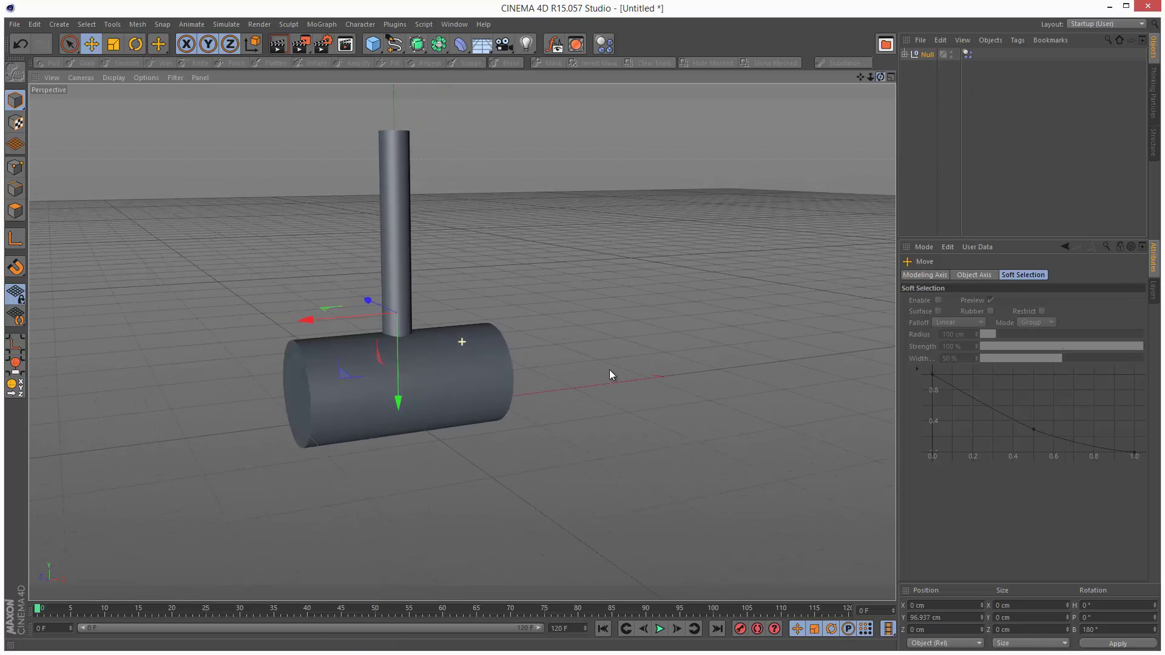
{"action": "left_click_drag", "start_coordinate": [861, 77], "coordinate": [845, 99]}
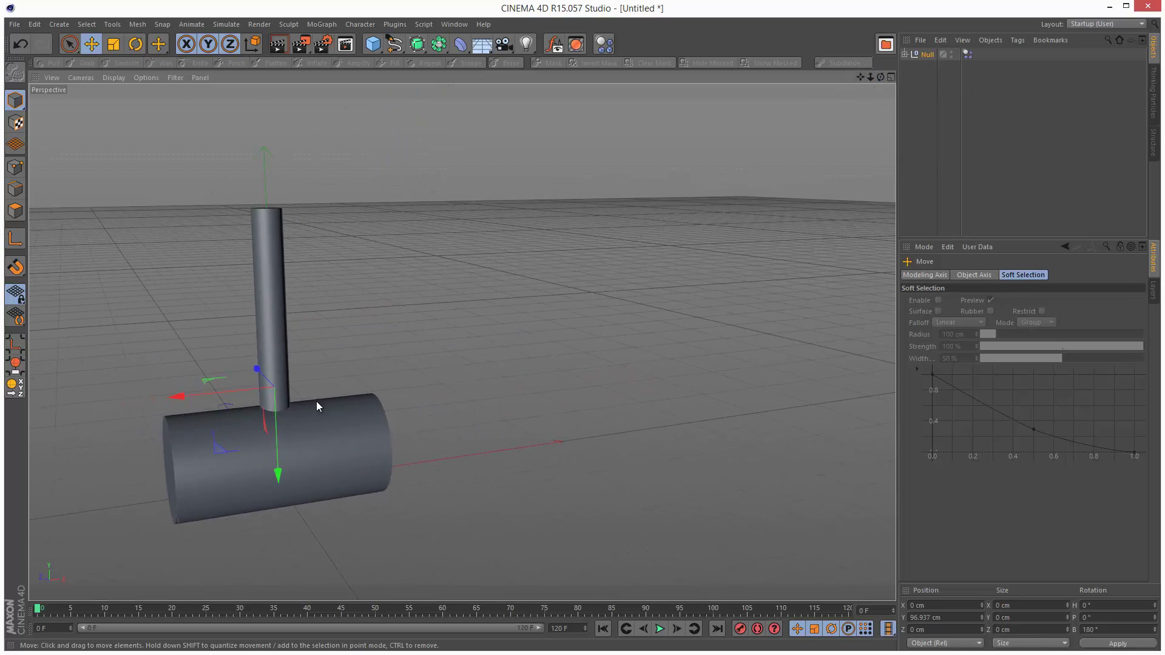
{"action": "left_click_drag", "start_coordinate": [277, 408], "coordinate": [279, 347]}
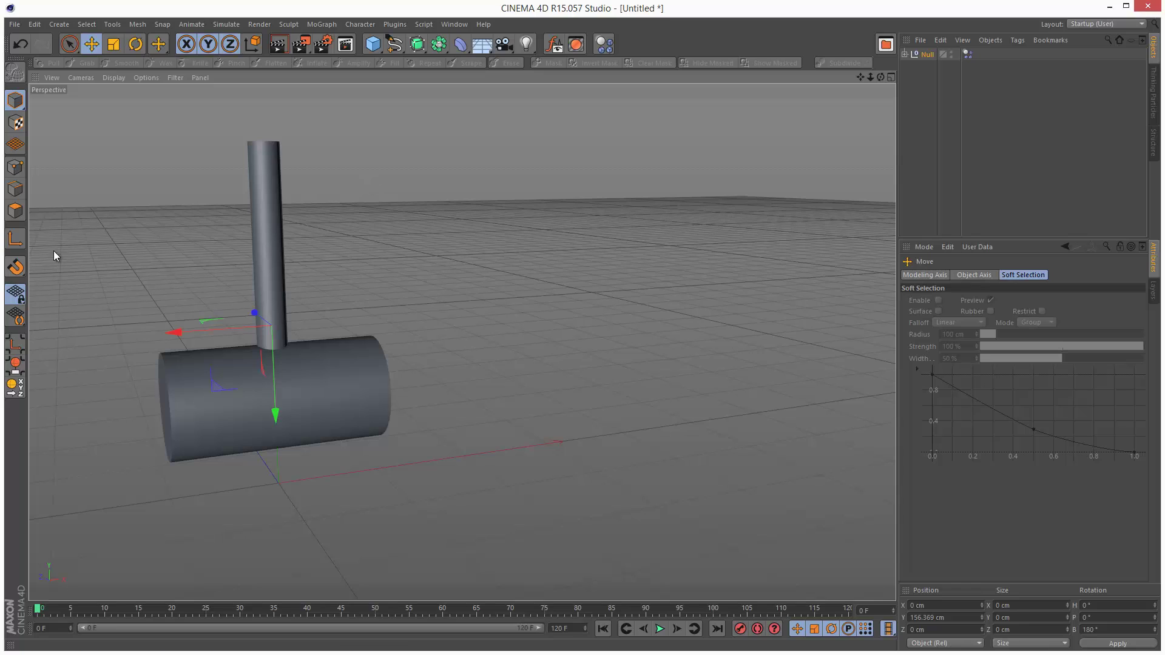
{"action": "left_click", "coordinate": [20, 241]}
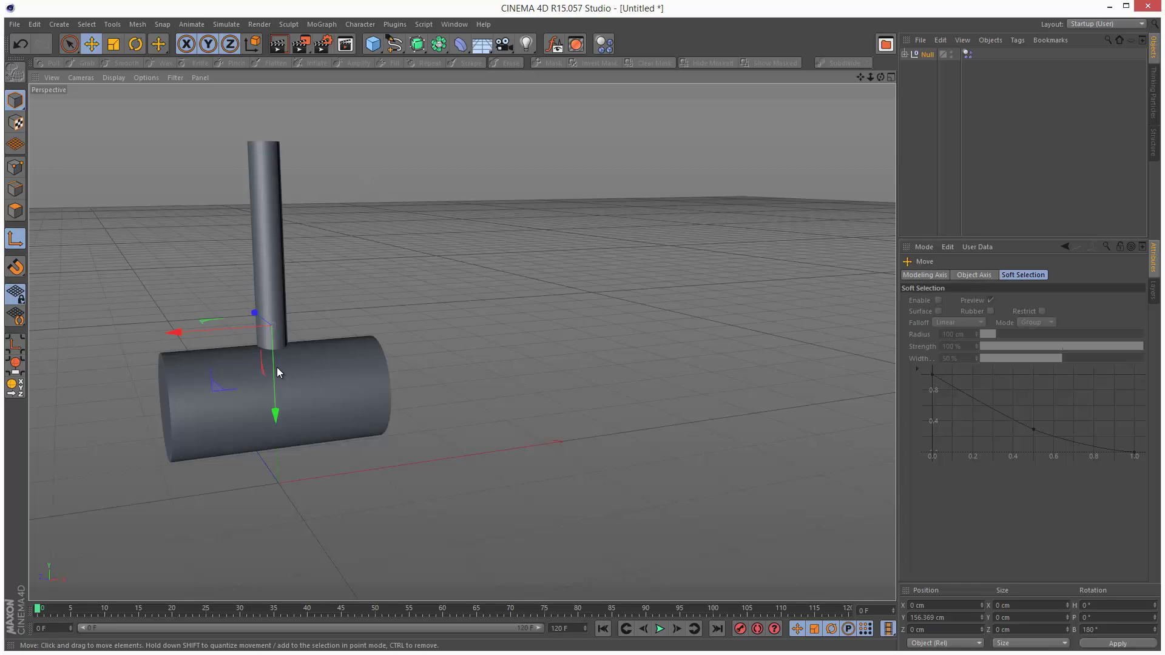
{"action": "left_click_drag", "start_coordinate": [277, 367], "coordinate": [279, 191]}
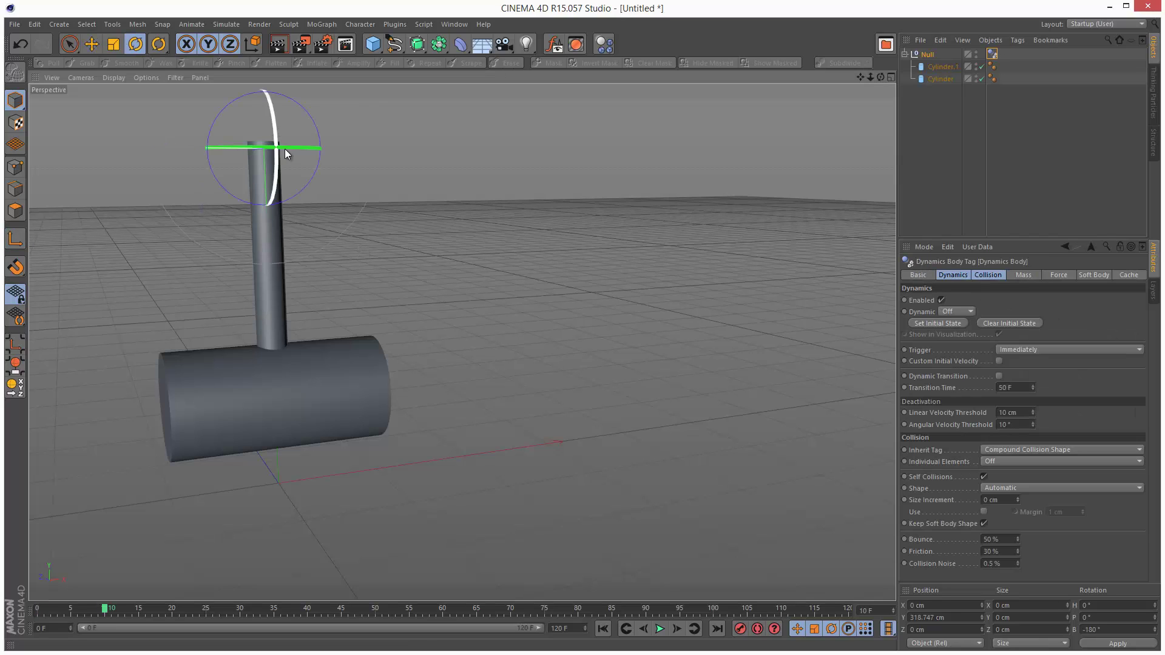
Remove the Dynamics Body tag from the null.
{"action": "mouse_move", "coordinate": [286, 148]}
{"action": "left_mouse_down"}
{"action": "mouse_move", "coordinate": [290, 173]}
{"action": "mouse_move", "coordinate": [280, 140]}
{"action": "left_mouse_up"}
{"action": "left_click", "coordinate": [994, 55]}
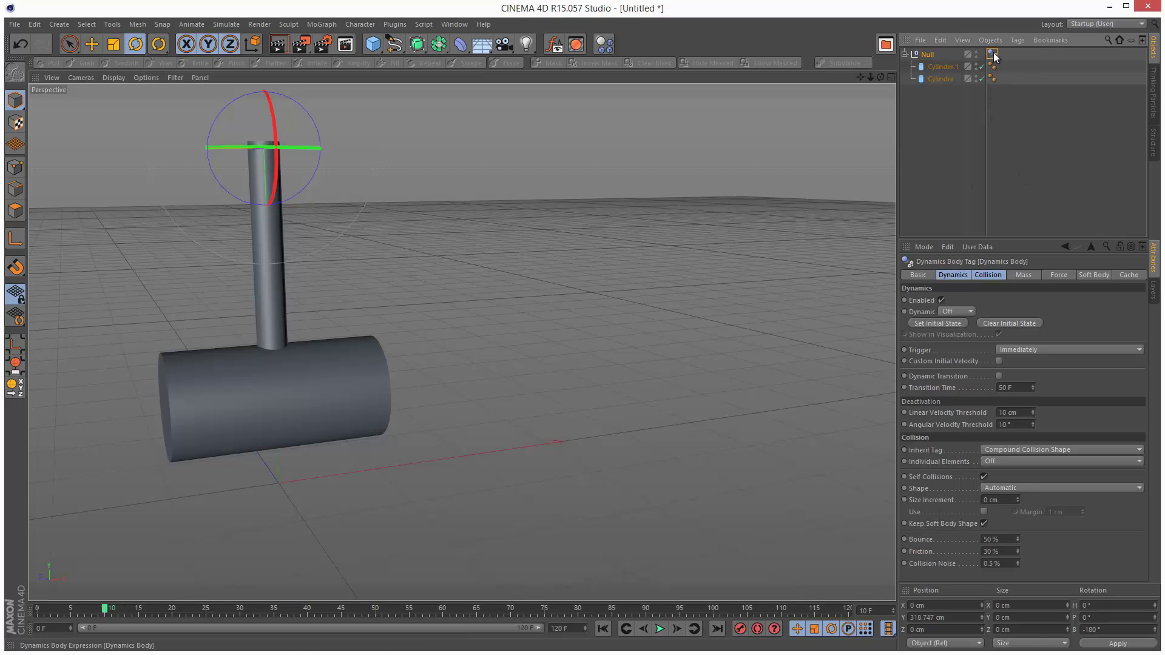
{"action": "key", "text": "Delete"}
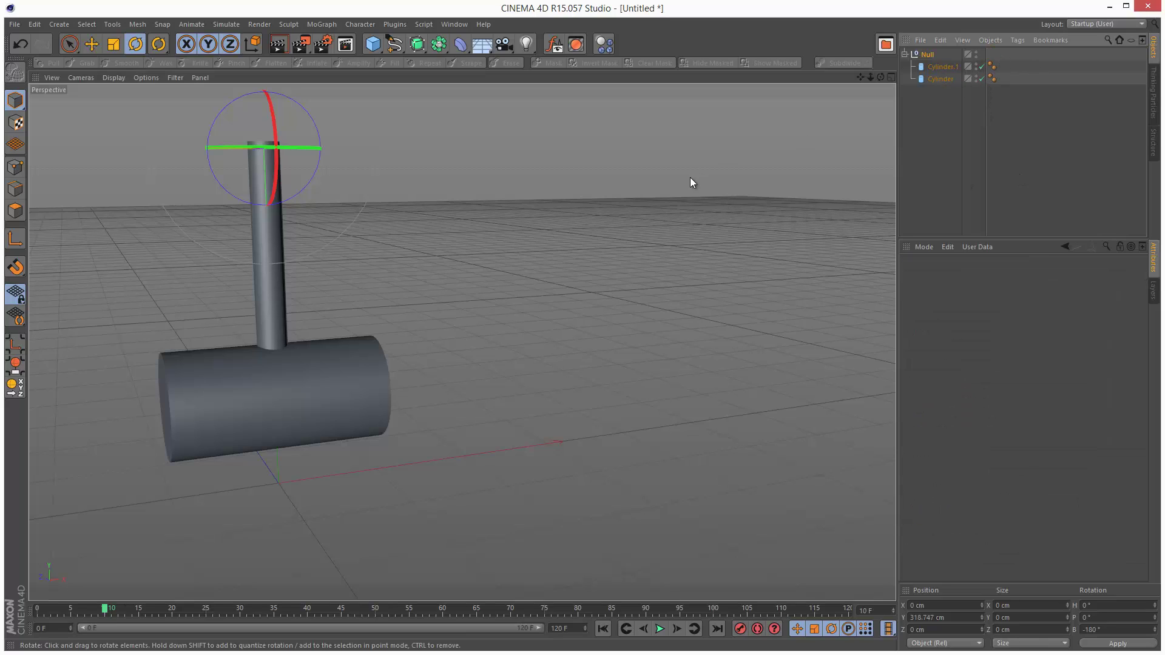
Swing the null to a bank of about -153.3° in the front view and keyframe its bank rotation at frame 10.
{"action": "left_click", "coordinate": [891, 78]}
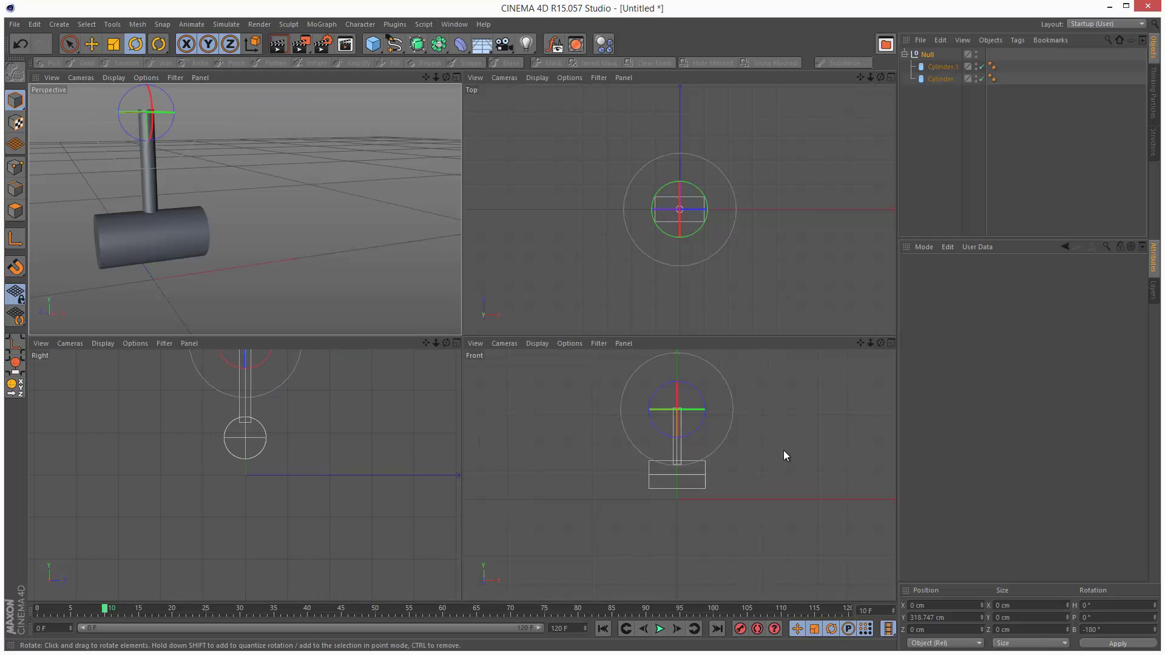
{"action": "left_click", "coordinate": [890, 345]}
{"action": "left_click_drag", "start_coordinate": [501, 176], "coordinate": [529, 198]}
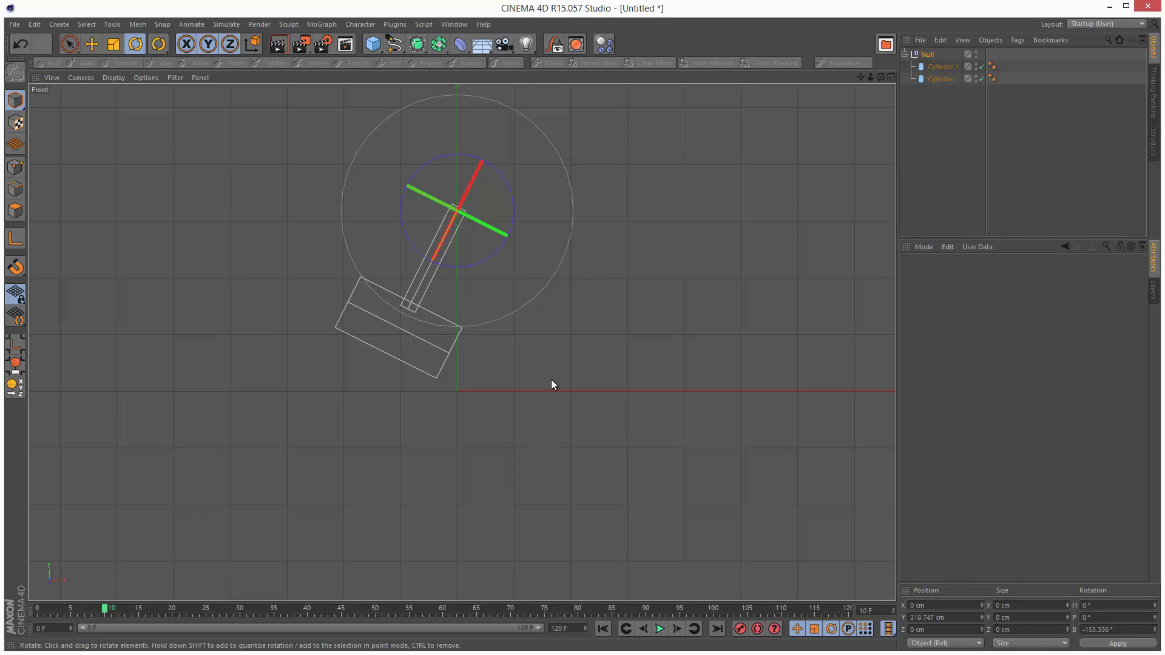
{"action": "left_click", "coordinate": [927, 55]}
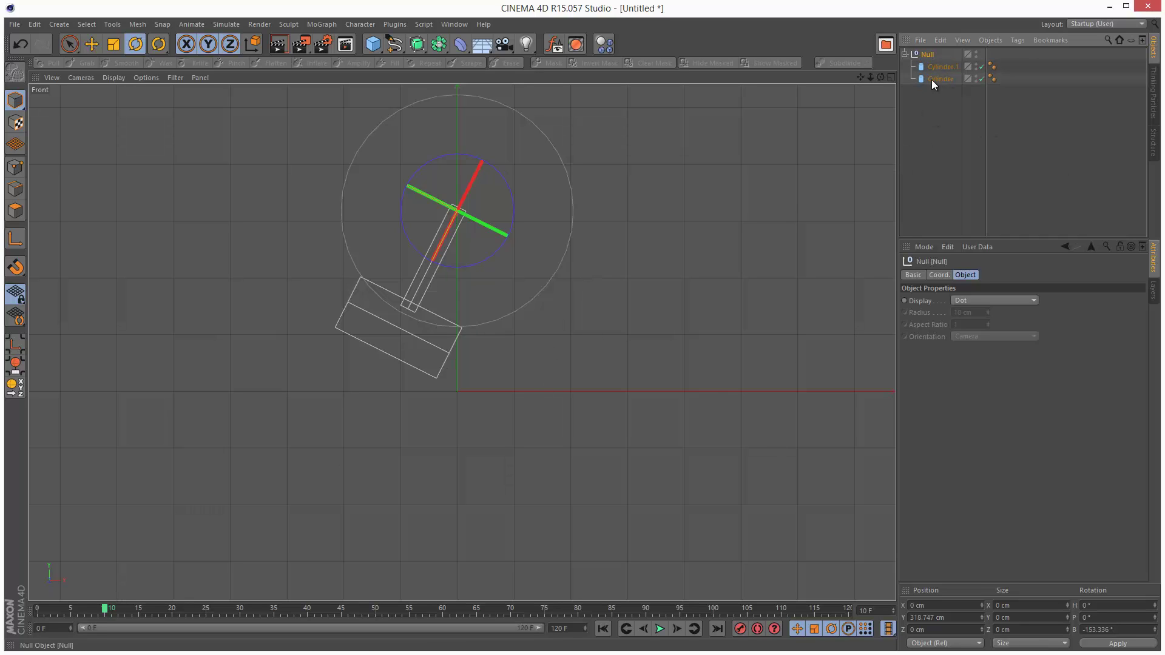
{"action": "left_click", "coordinate": [938, 275]}
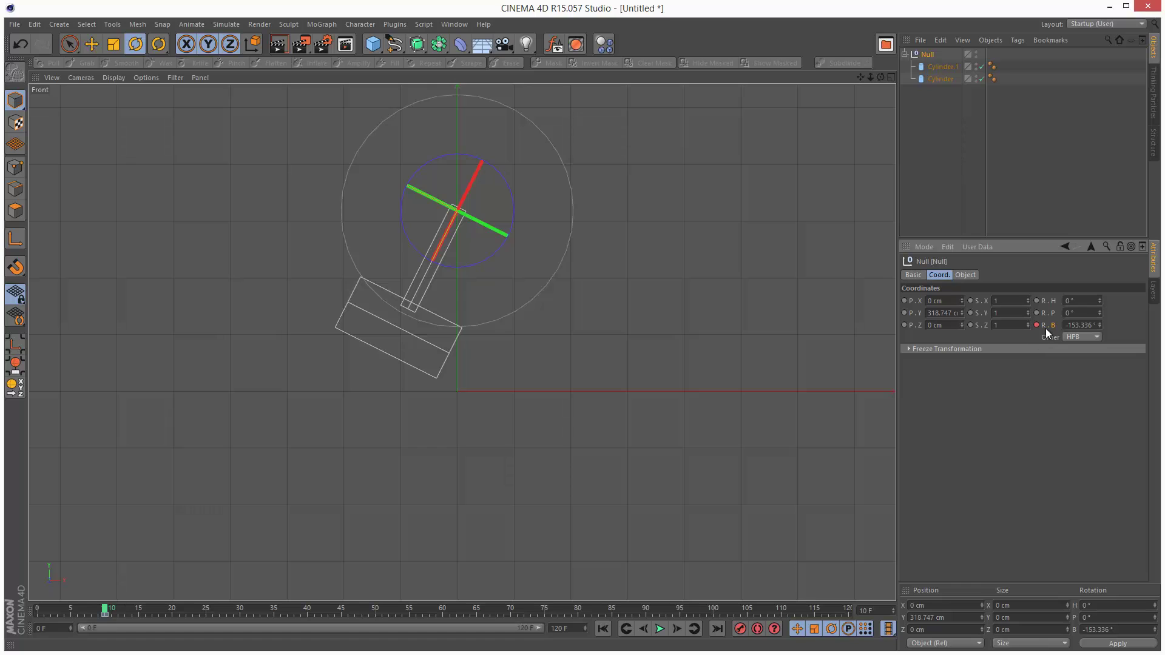
Swing the null to the opposite side at frame 40, to a bank of about -211.6°, and keyframe the rotation there.
{"action": "left_click", "coordinate": [307, 611]}
{"action": "left_click_drag", "start_coordinate": [510, 207], "coordinate": [501, 122]}
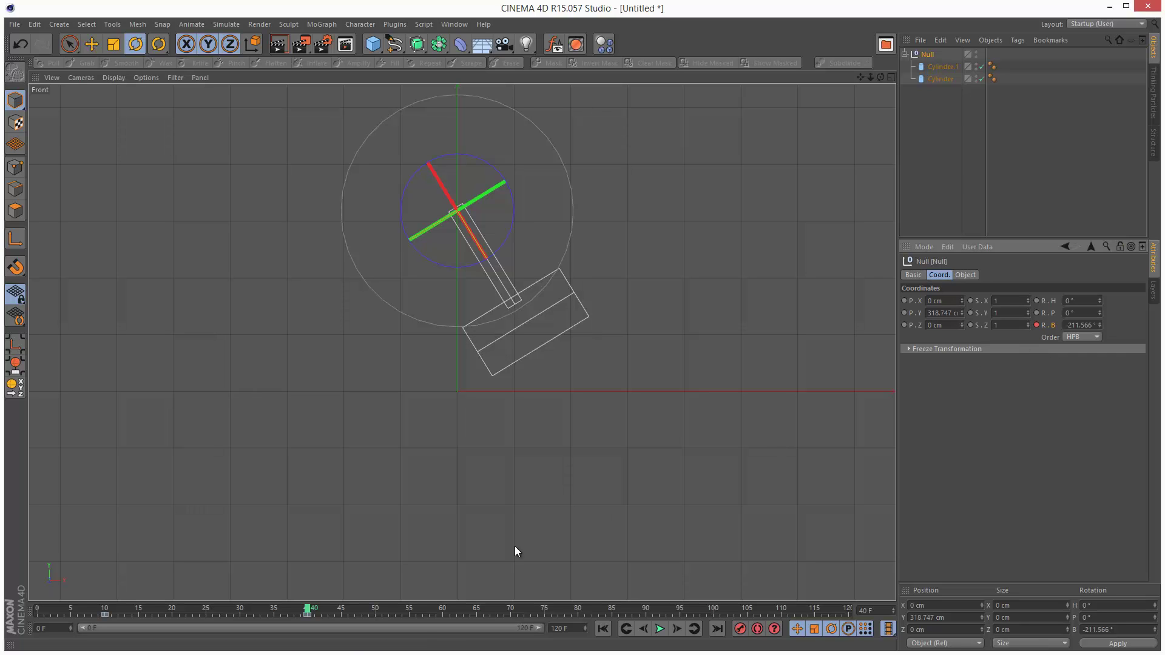
{"action": "left_click_drag", "start_coordinate": [308, 608], "coordinate": [423, 607]}
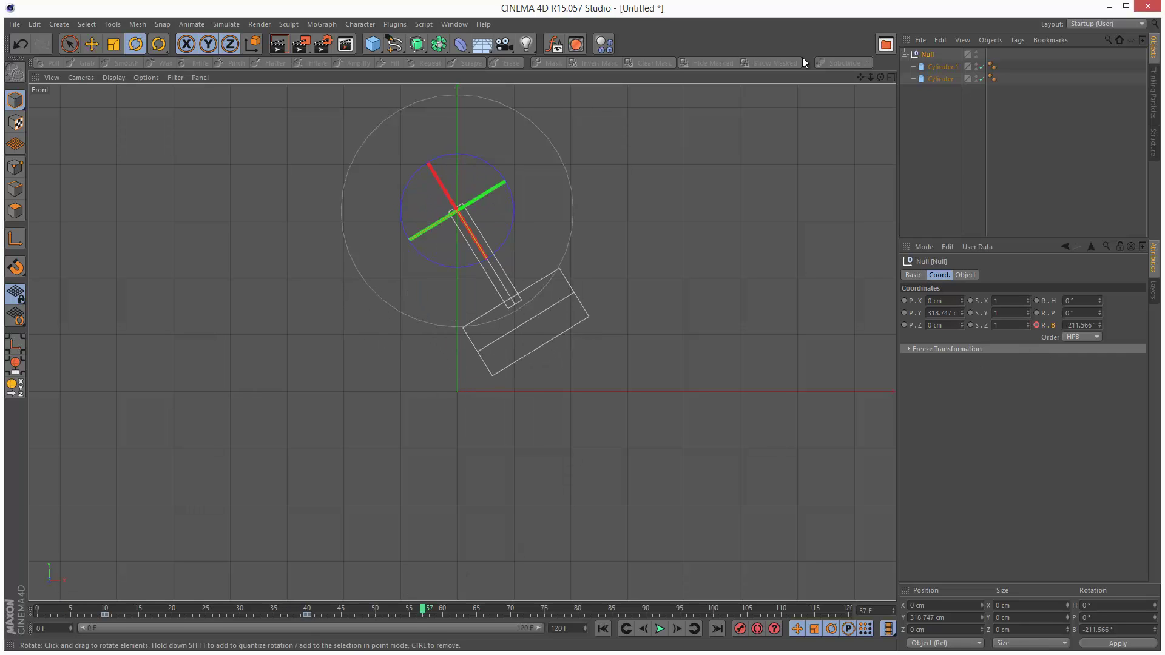
Play the hammer's swing animation in the perspective view, stop it and rewind to frame 0.
{"action": "left_click", "coordinate": [891, 77]}
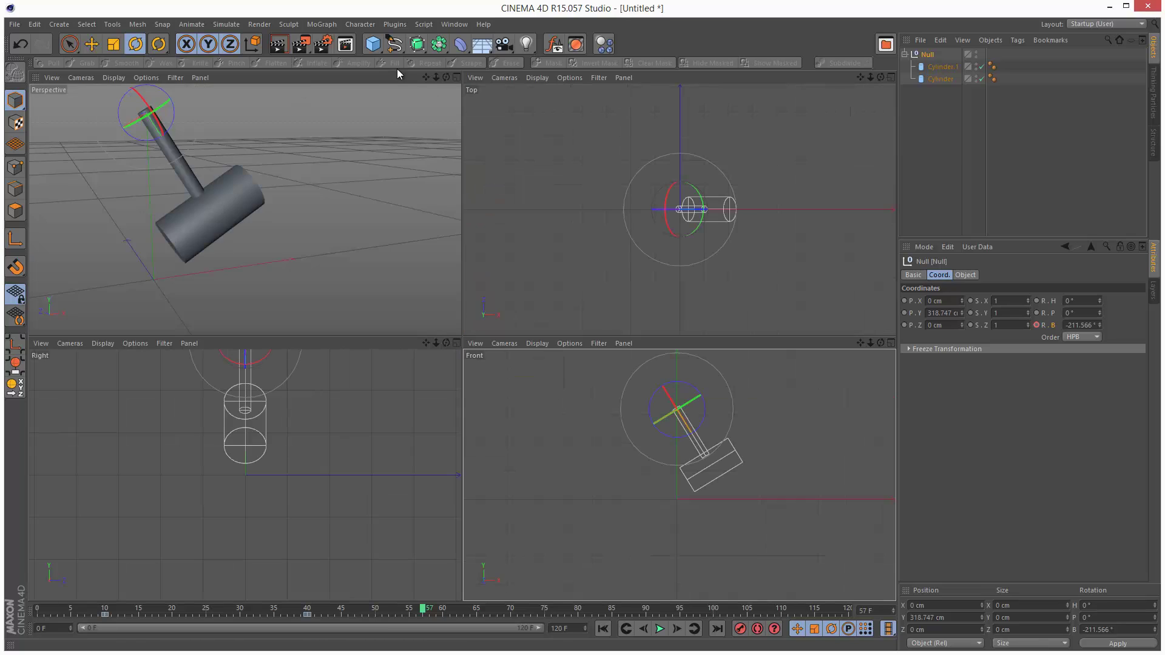
{"action": "left_click", "coordinate": [457, 81]}
{"action": "left_click", "coordinate": [603, 629]}
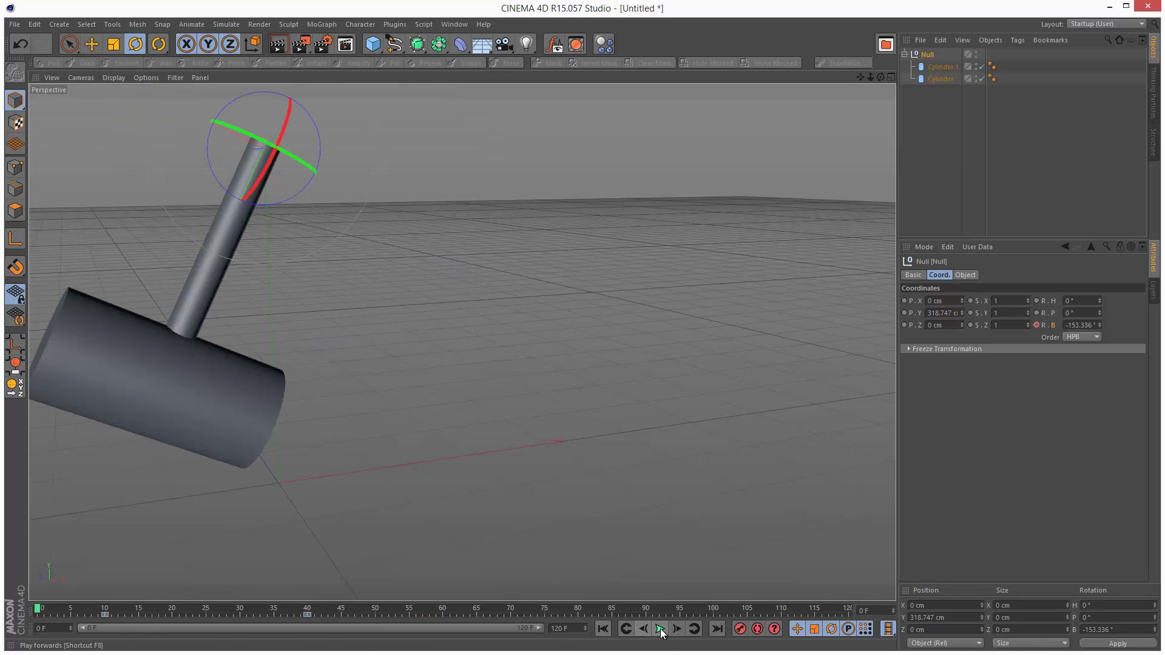
{"action": "left_click", "coordinate": [661, 629]}
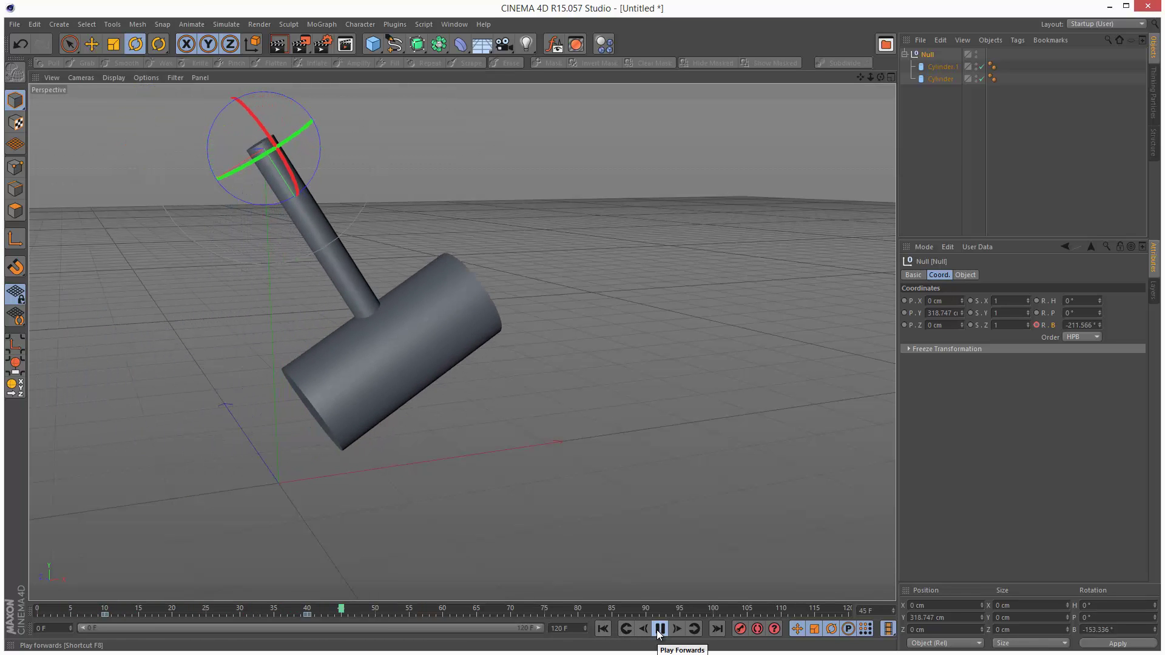
{"action": "left_click", "coordinate": [660, 629]}
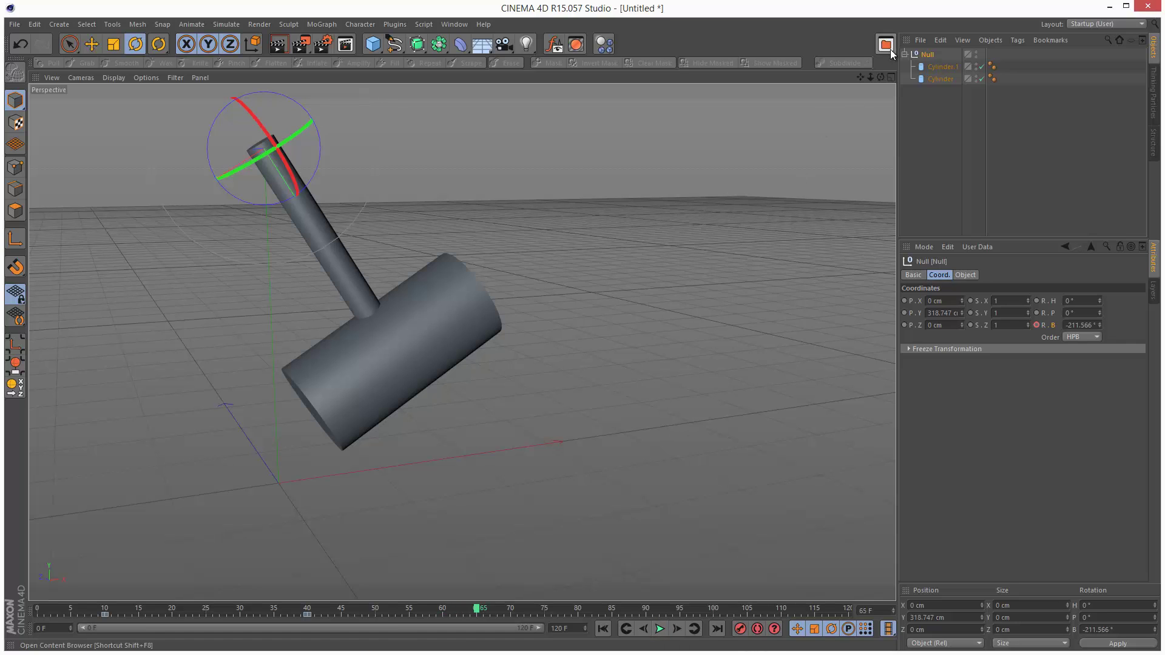
{"action": "left_click_drag", "start_coordinate": [608, 370], "coordinate": [608, 371], "text": "alt"}
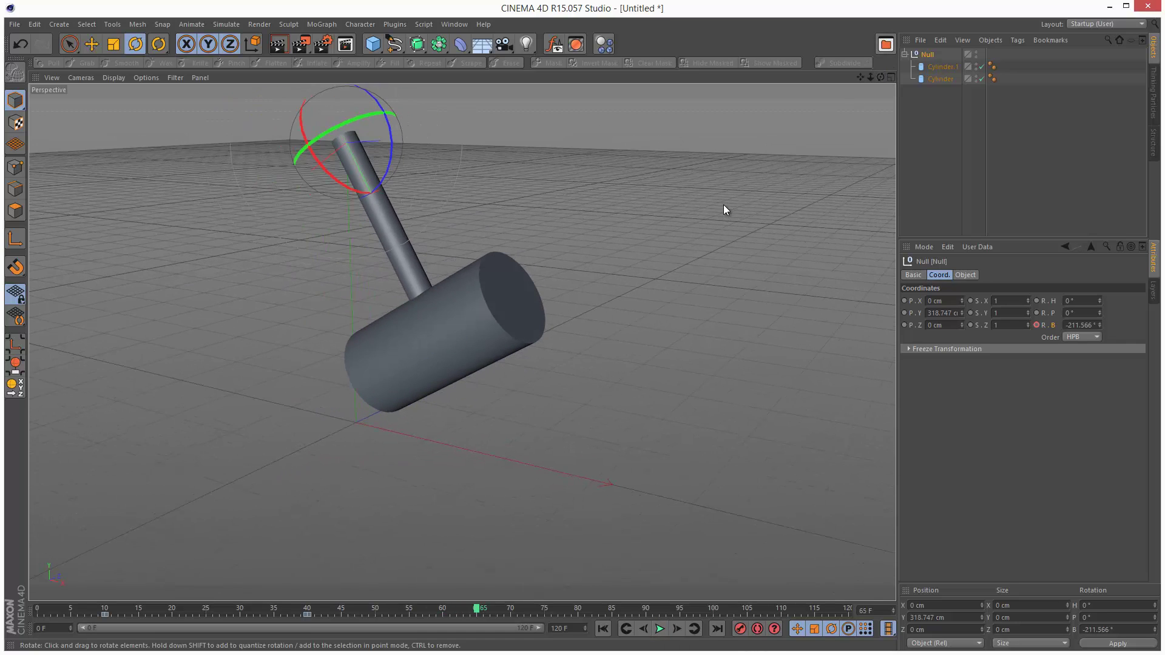
{"action": "left_click", "coordinate": [603, 628]}
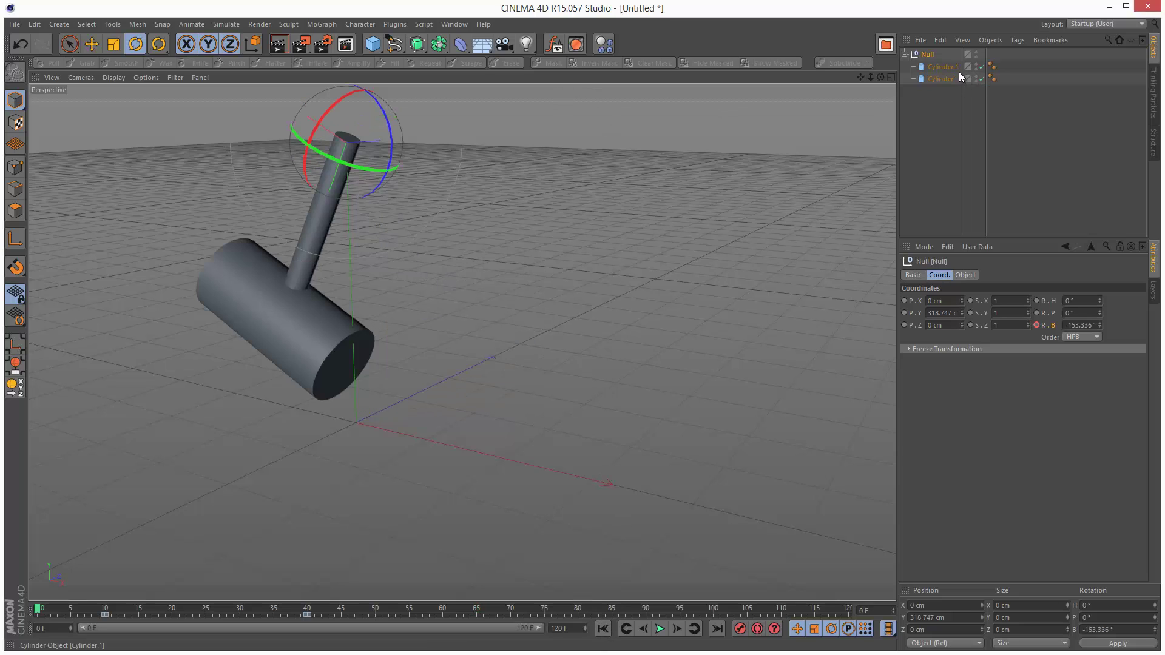
Add a sphere of 33 cm radius and place it in front of the hammer at about X 115.7 cm, Y 40.9 cm.
{"action": "left_click", "coordinate": [372, 43]}
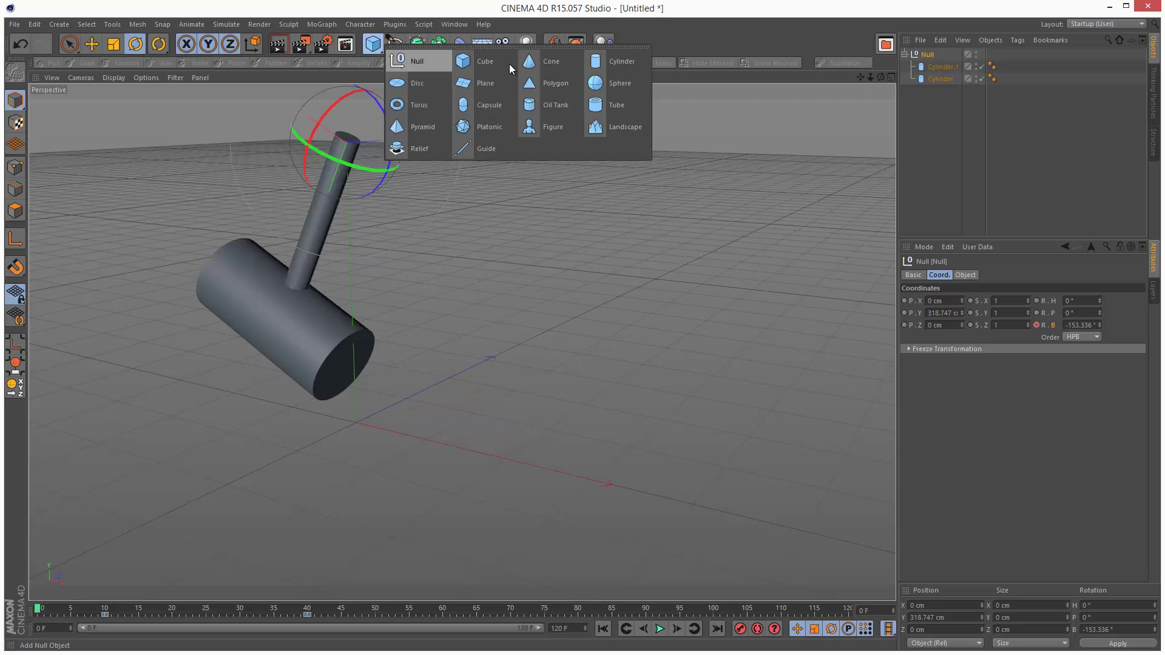
{"action": "left_click", "coordinate": [620, 83]}
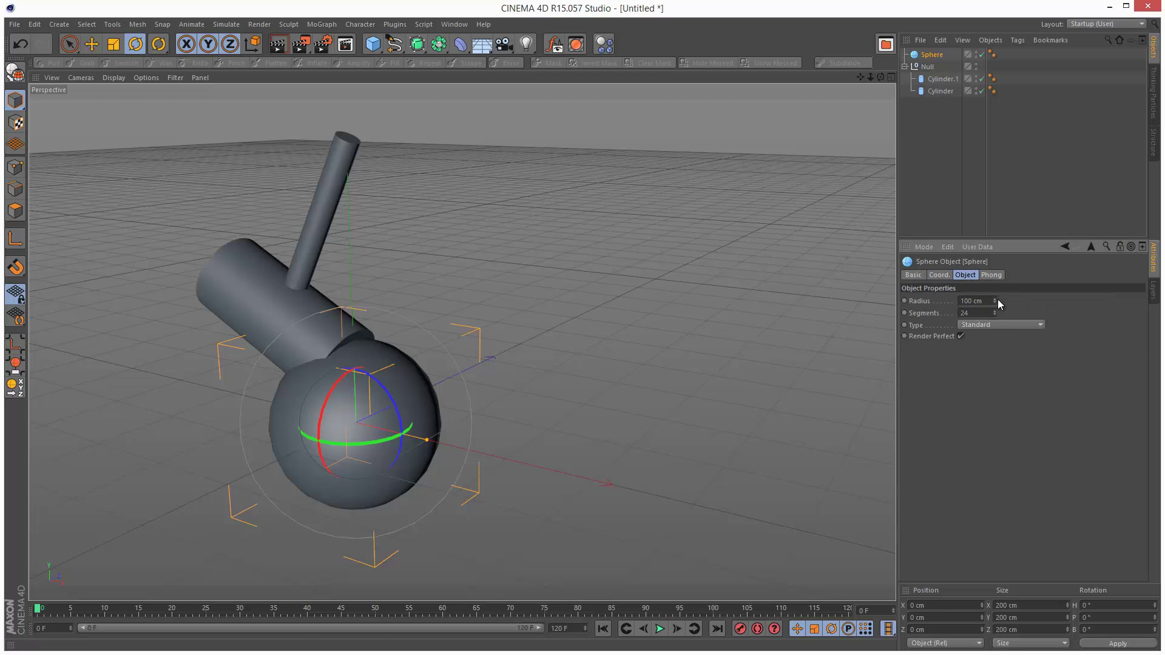
{"action": "left_click_drag", "start_coordinate": [997, 300], "coordinate": [485, 450]}
{"action": "key", "text": "e"}
{"action": "left_click_drag", "start_coordinate": [420, 405], "coordinate": [423, 370]}
{"action": "left_click_drag", "start_coordinate": [485, 418], "coordinate": [502, 424]}
Add a floor as a collider body and turn the sphere into a rigid body.
{"action": "left_click", "coordinate": [482, 44]}
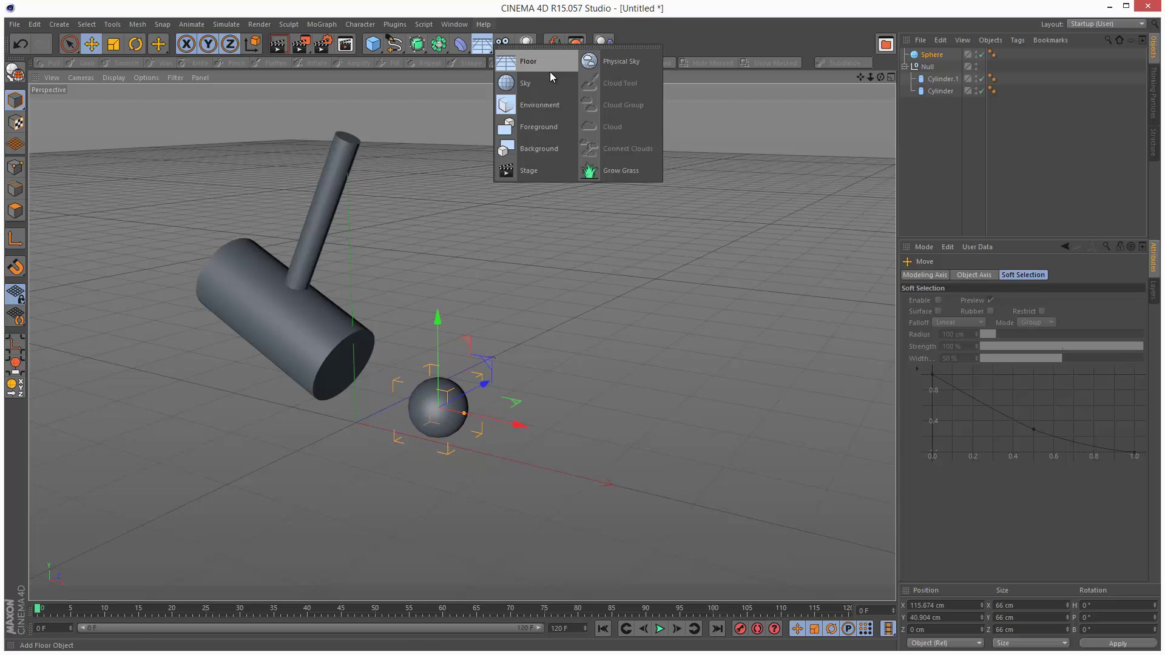
{"action": "left_click", "coordinate": [551, 68]}
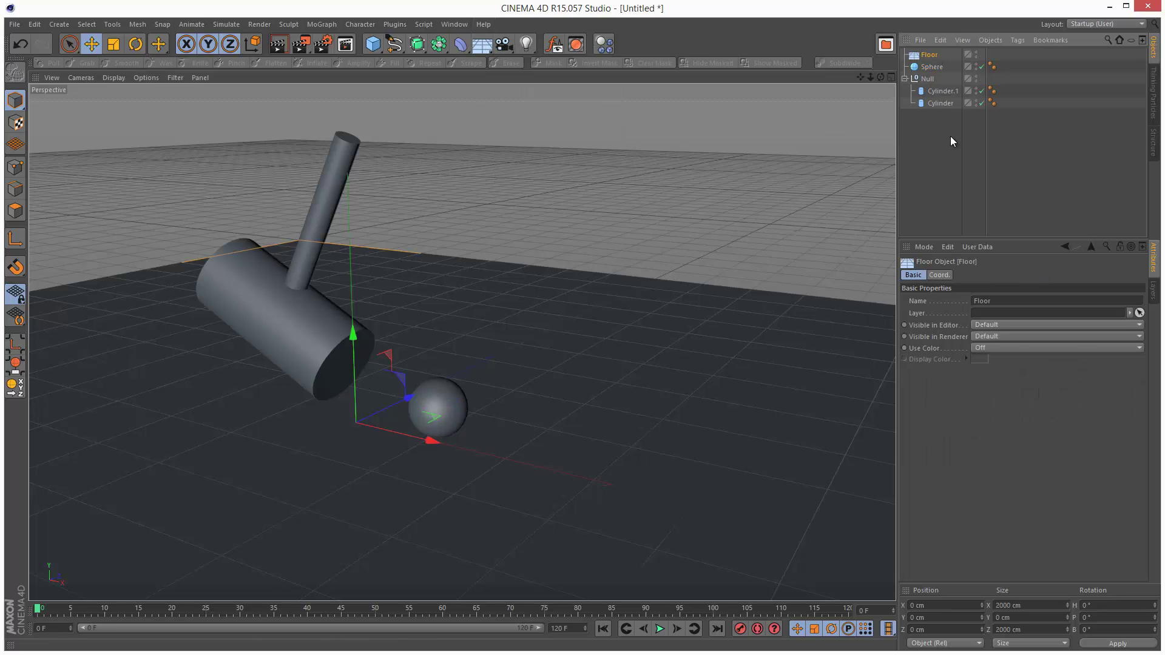
{"action": "left_click", "coordinate": [604, 44]}
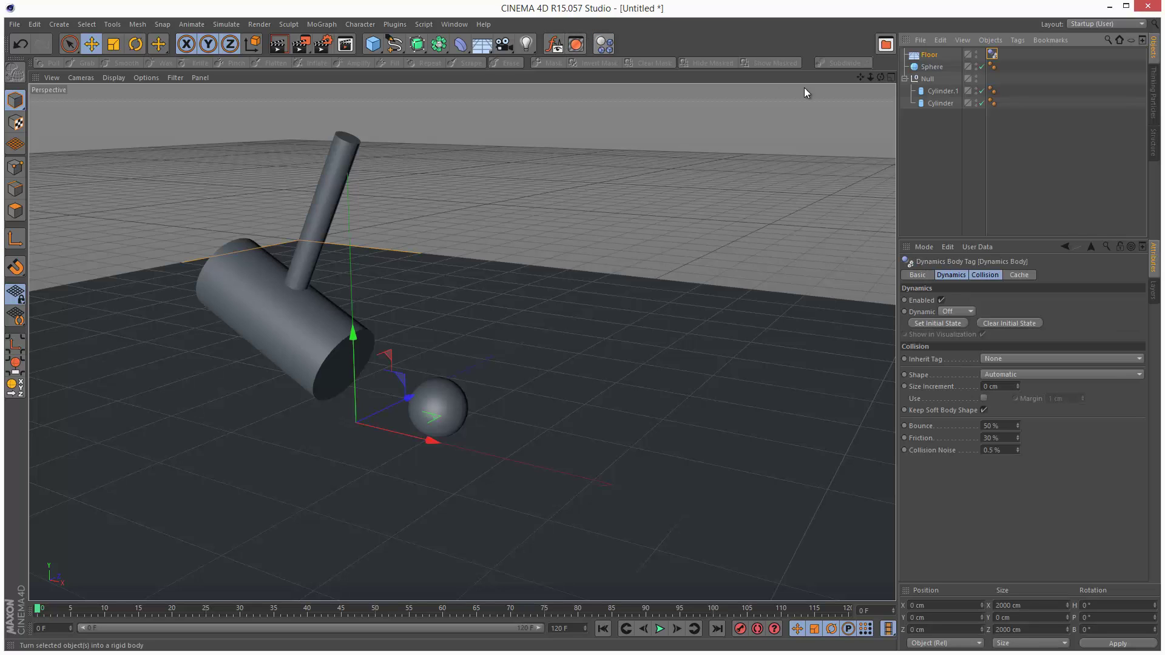
{"action": "left_click", "coordinate": [932, 67]}
{"action": "left_click", "coordinate": [604, 44]}
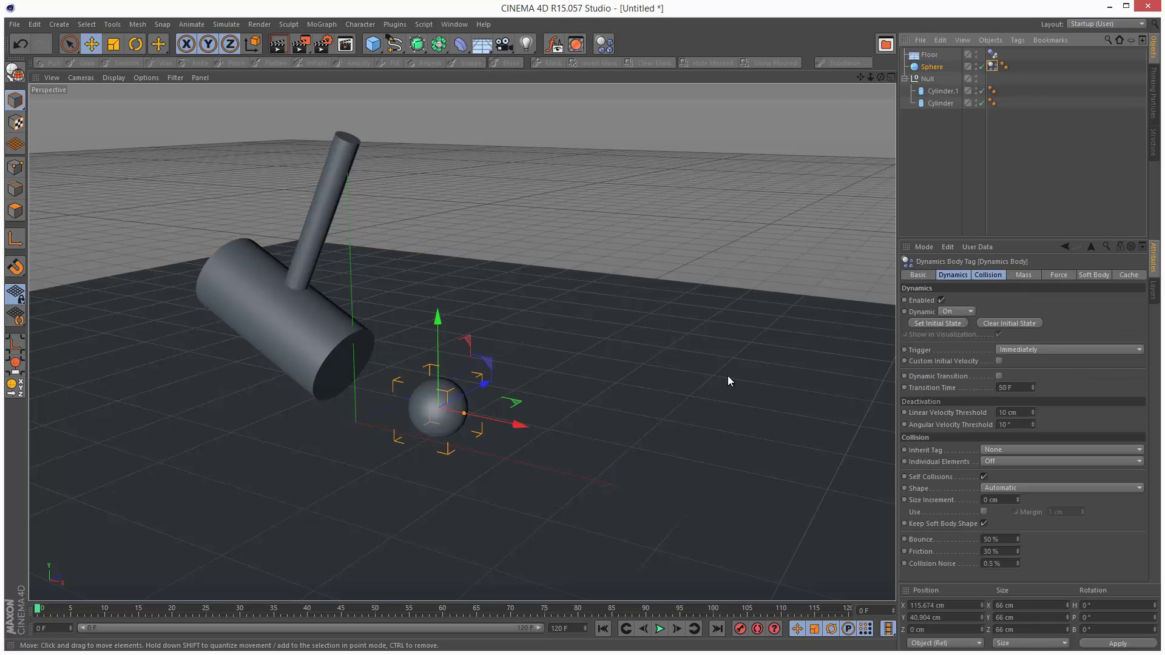
Play the simulation to check whether the untagged hammer hits the sphere, stop it and rewind to frame 0.
{"action": "left_click", "coordinate": [658, 628]}
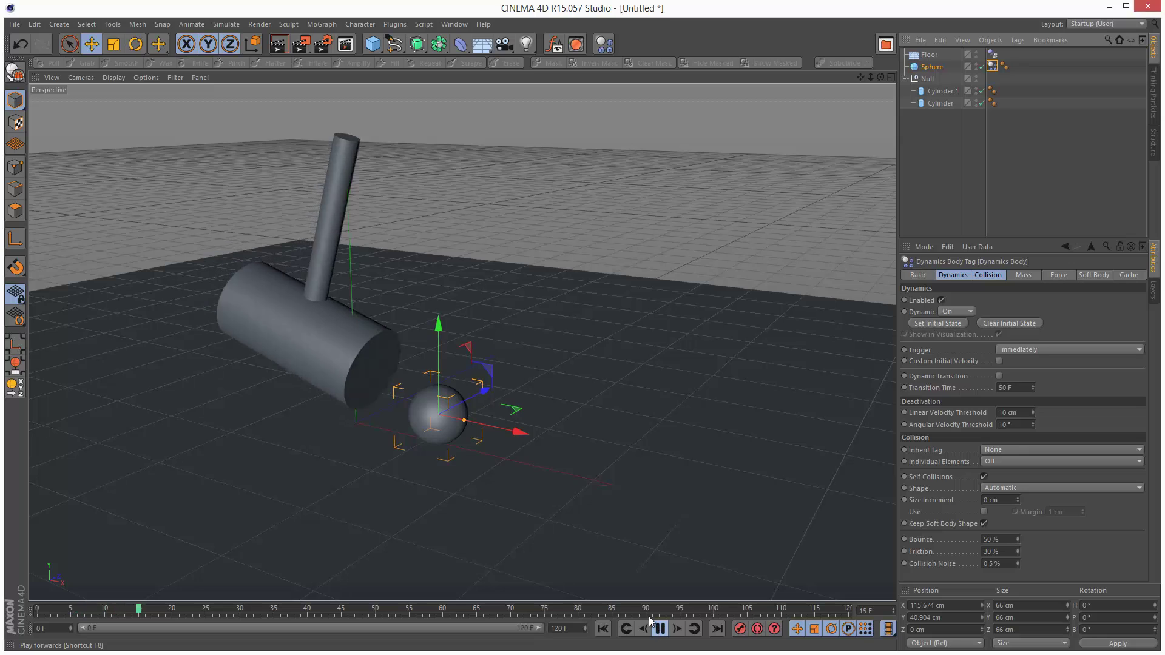
{"action": "left_click", "coordinate": [659, 629]}
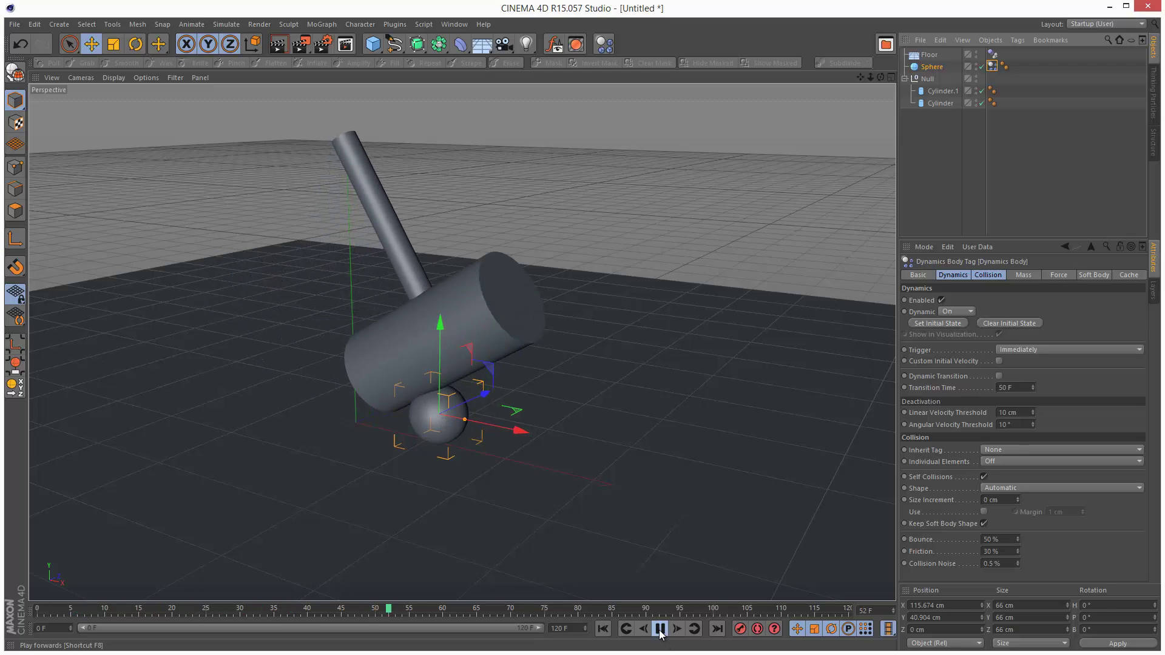
{"action": "left_click", "coordinate": [603, 629]}
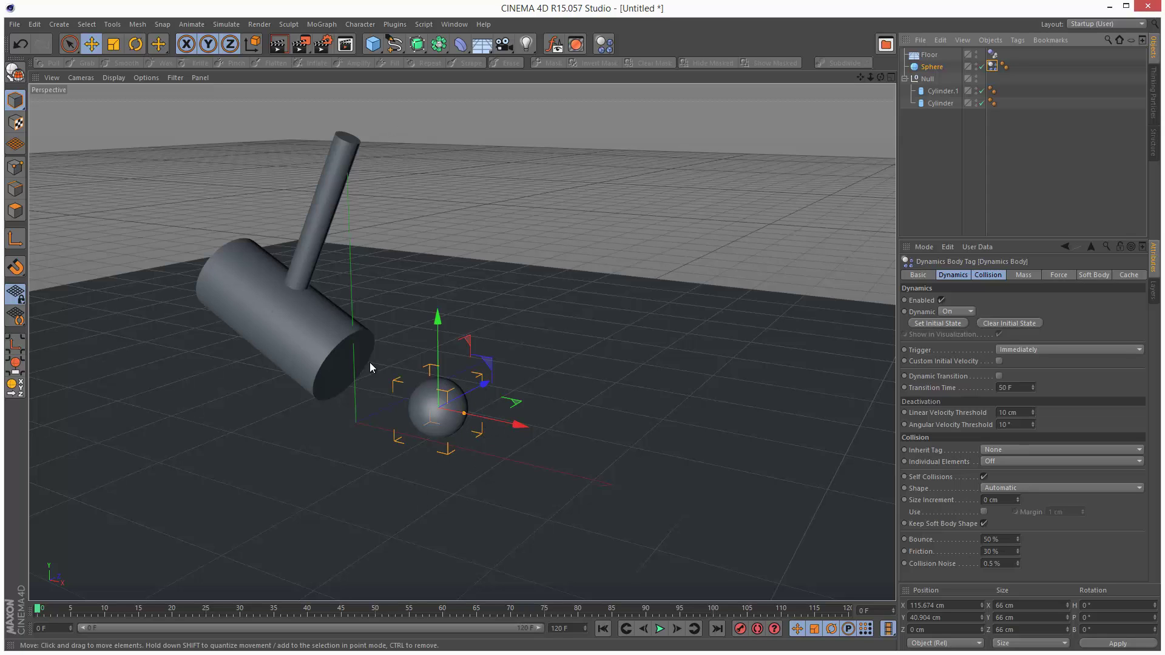
Make the hammer null a rigid body and set its tag inheritance to Compound Collision Shape.
{"action": "left_click", "coordinate": [927, 80]}
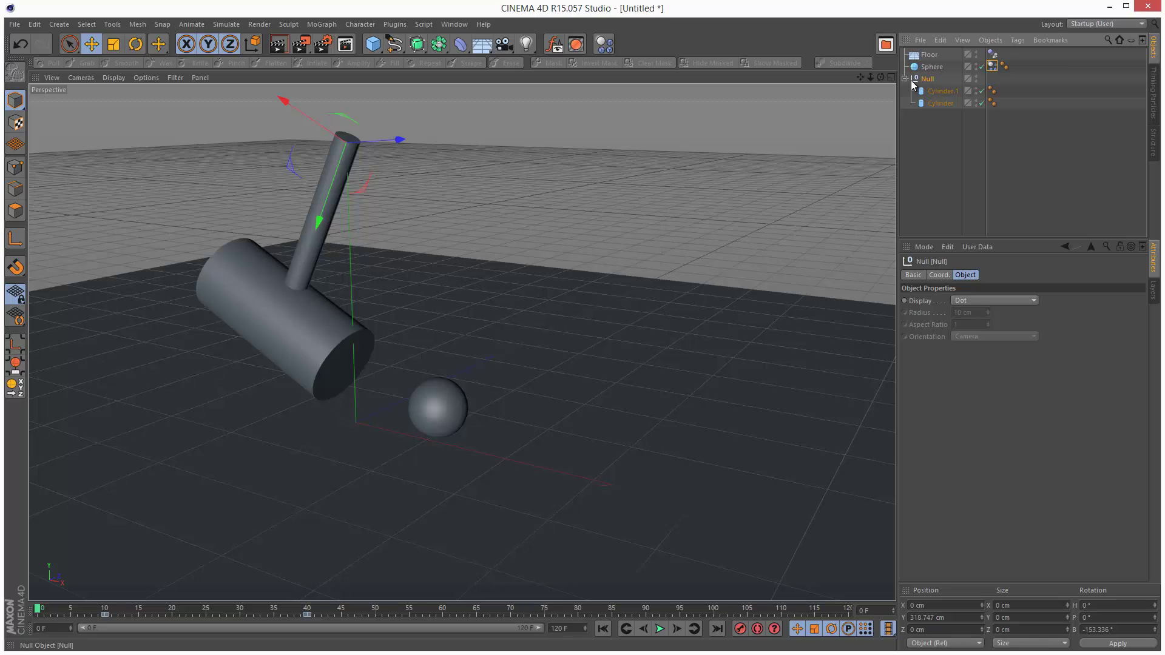
{"action": "left_click", "coordinate": [604, 43]}
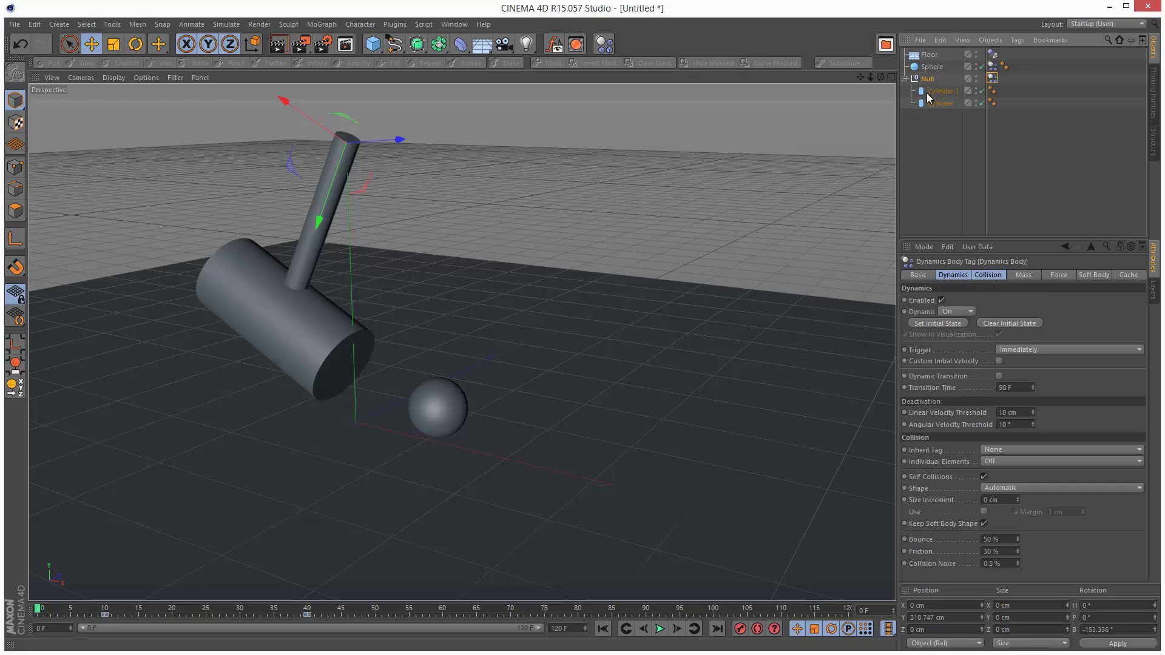
{"action": "left_click", "coordinate": [1010, 451]}
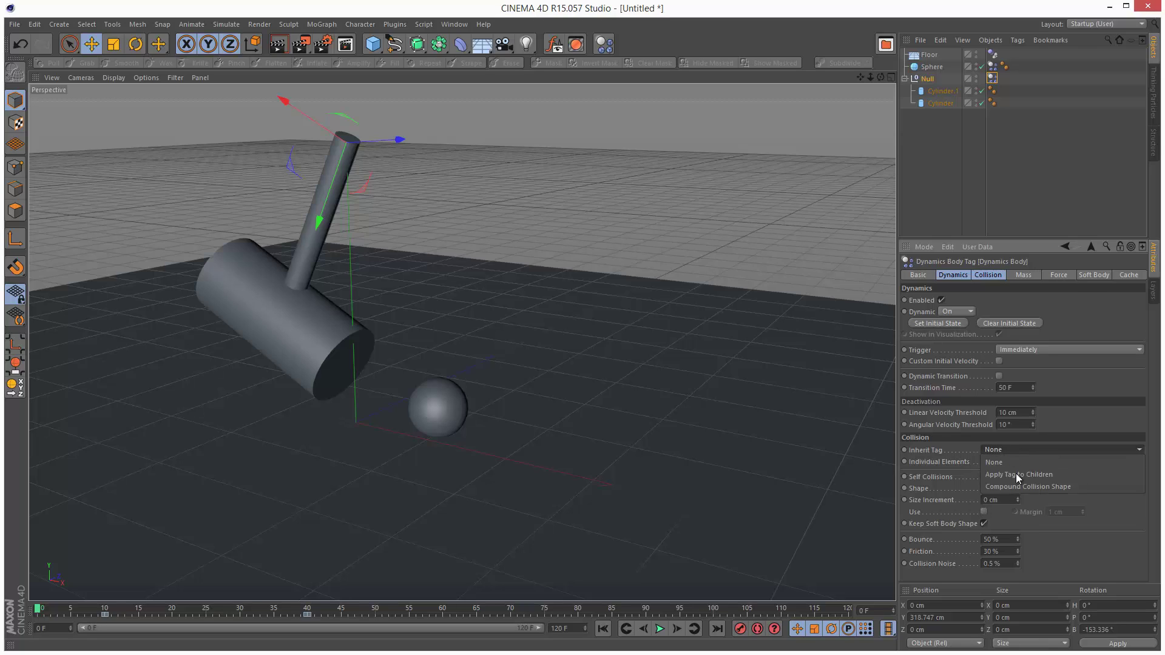
{"action": "left_click", "coordinate": [1037, 486]}
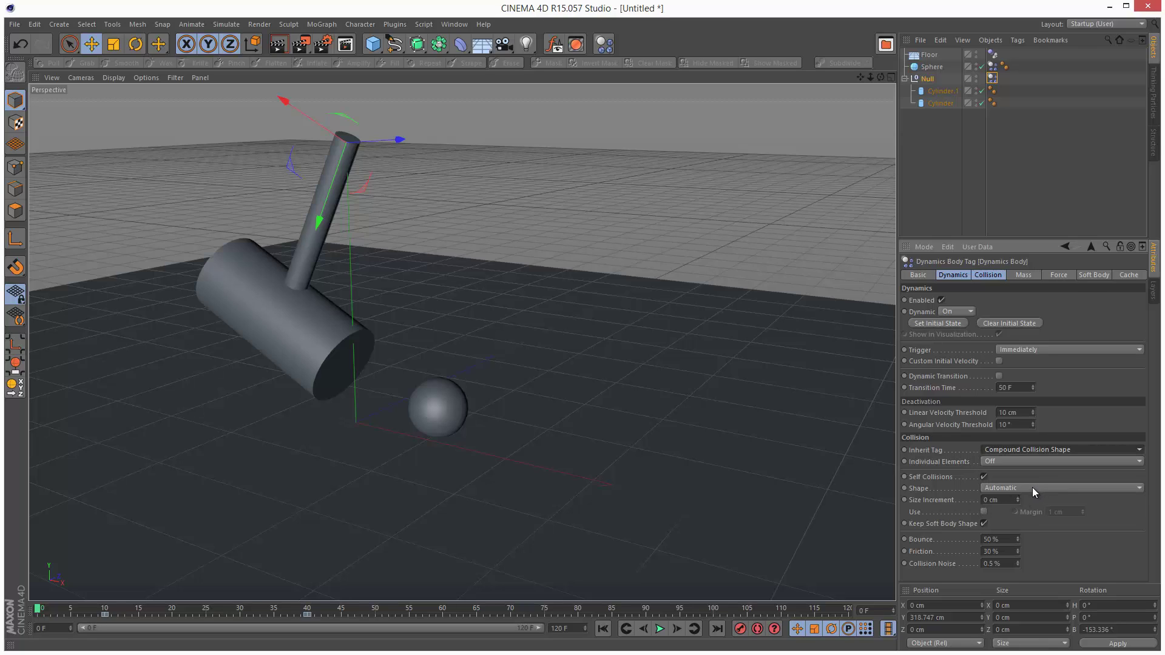
Play the simulation twice with the hammer null as a rigid body, rewinding to frame 0 after each run.
{"action": "left_click", "coordinate": [659, 630]}
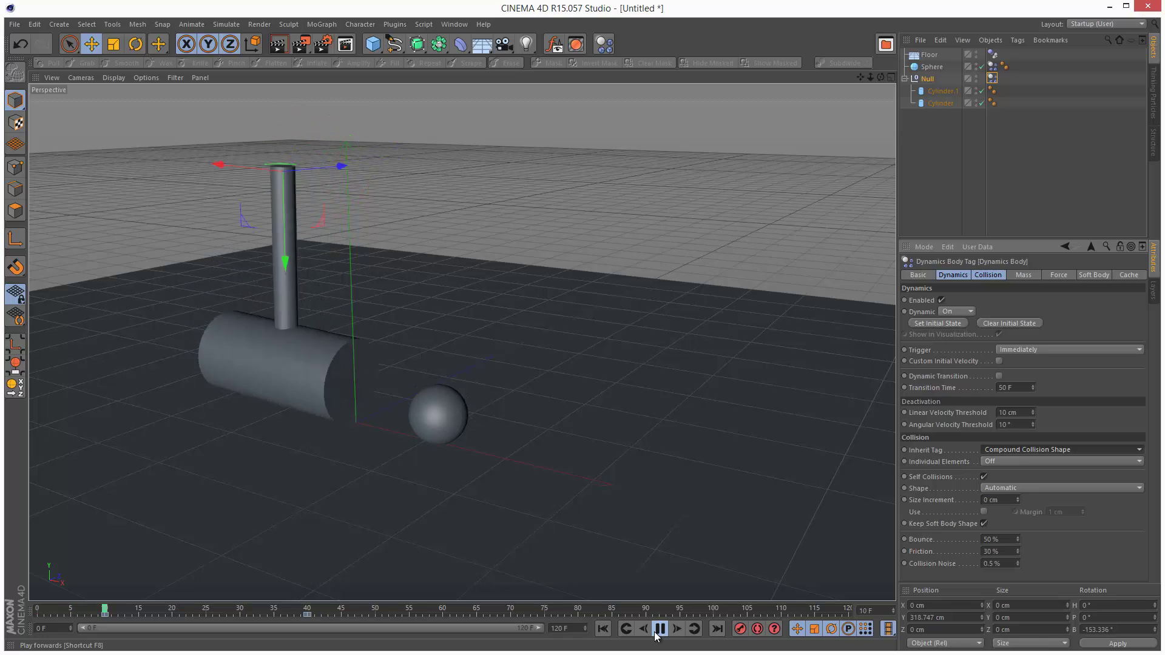
{"action": "left_click", "coordinate": [660, 629]}
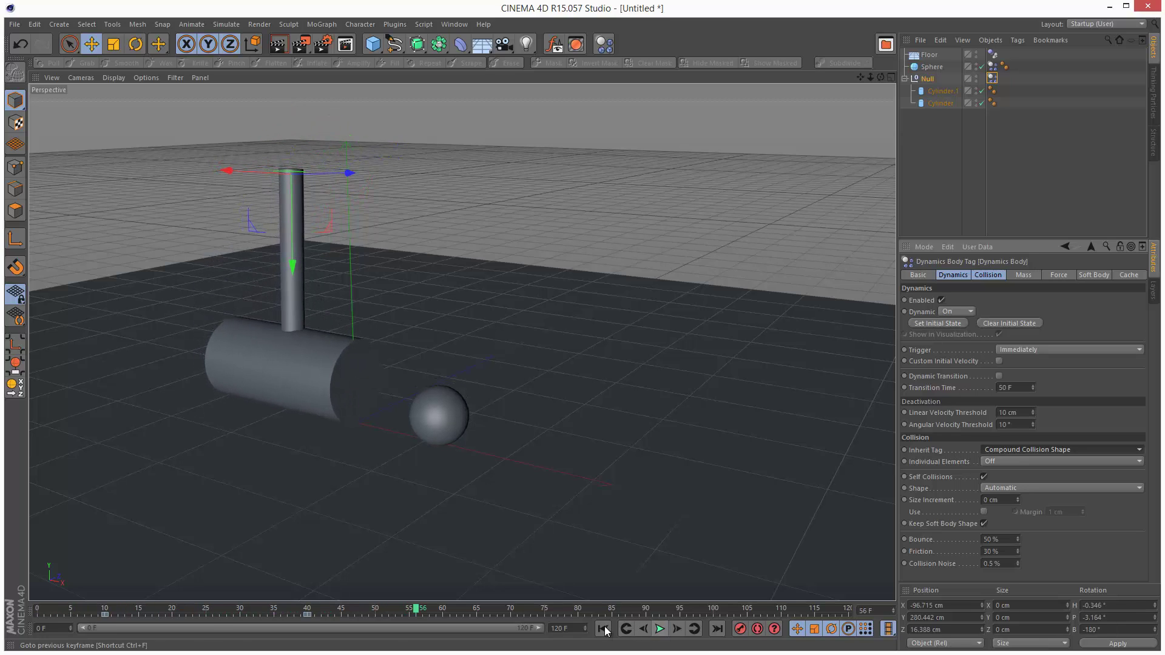
{"action": "left_click", "coordinate": [604, 630]}
{"action": "left_click", "coordinate": [660, 630]}
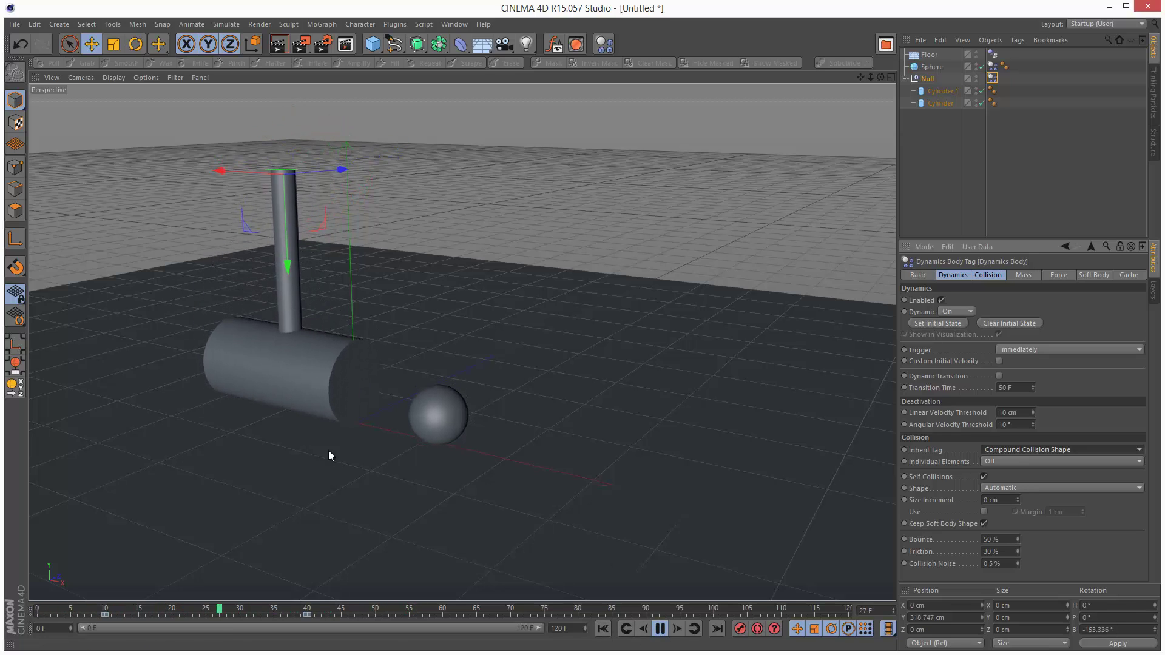
{"action": "left_click", "coordinate": [659, 629]}
{"action": "left_click", "coordinate": [603, 630]}
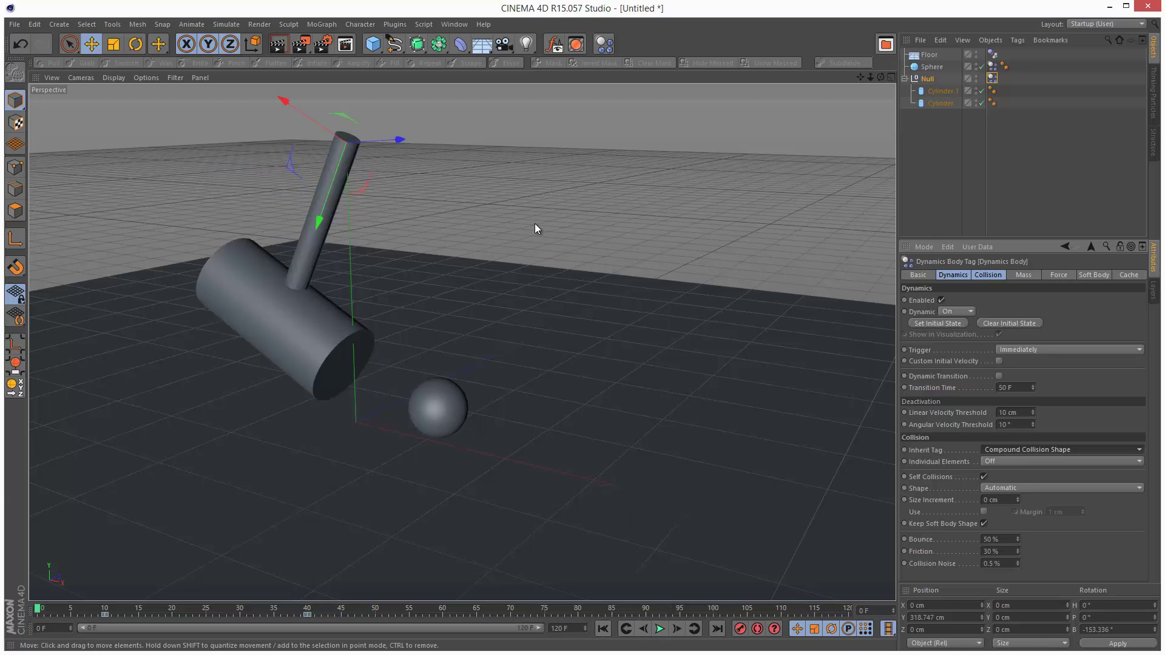
Display the perspective view shaded with wireframe lines and set the hammer null's Dynamic option to Off.
{"action": "left_click", "coordinate": [114, 78]}
{"action": "left_click", "coordinate": [131, 105]}
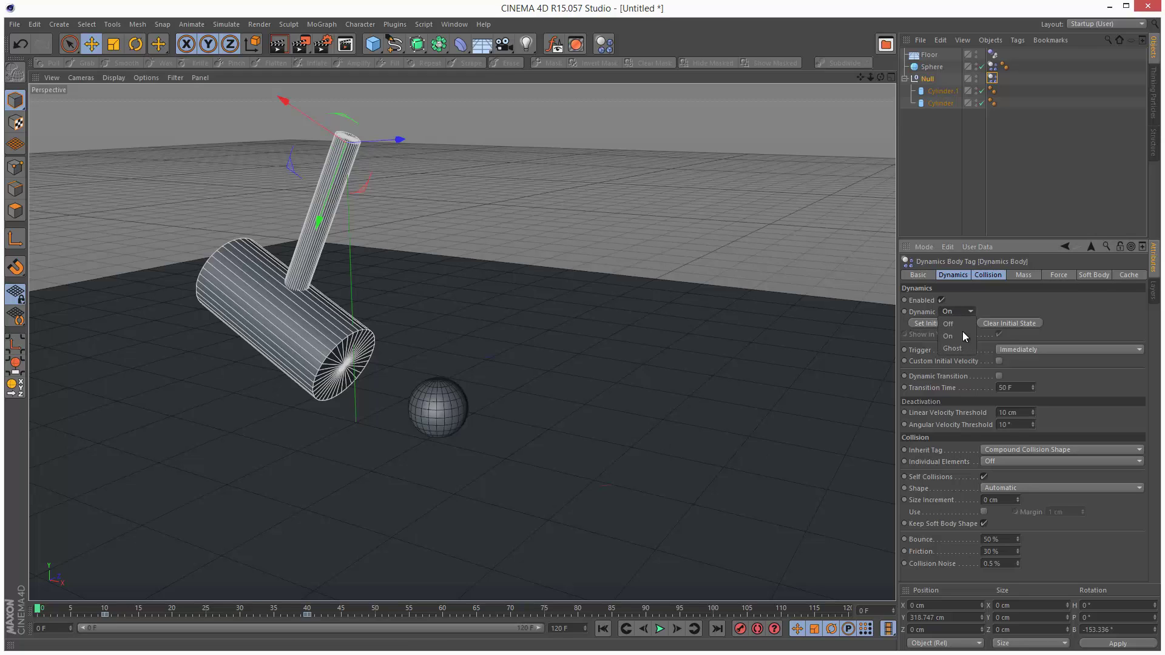
{"action": "left_click", "coordinate": [964, 326]}
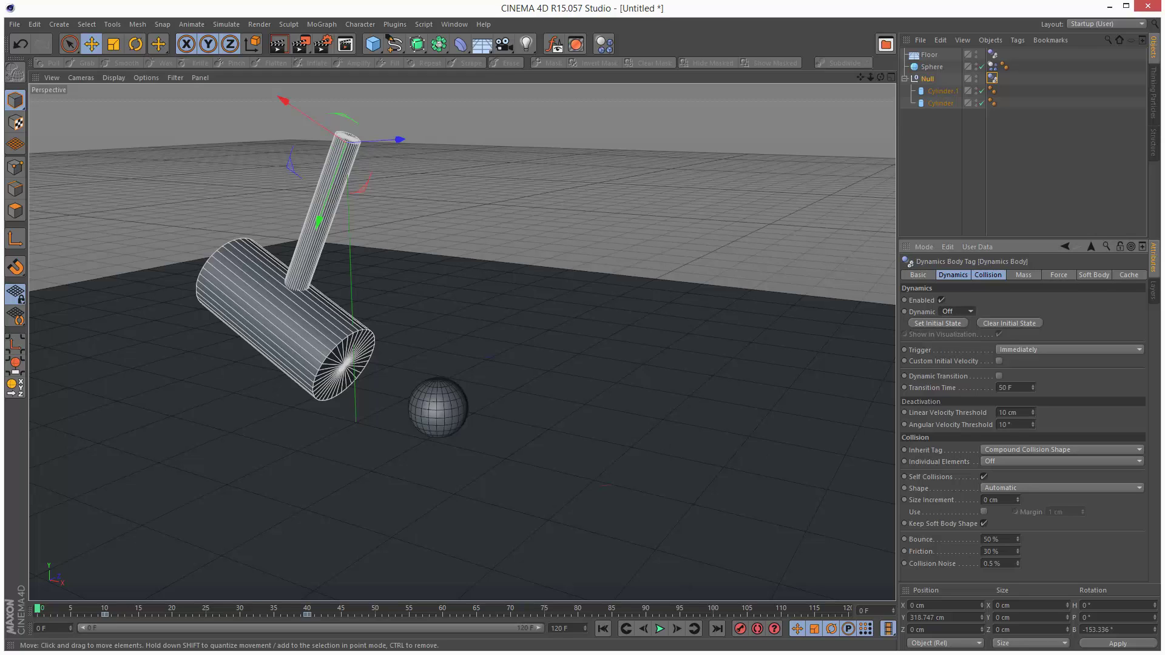
Play the hammer's collision with the single sphere, stop it and rewind to frame 0.
{"action": "left_click", "coordinate": [663, 631]}
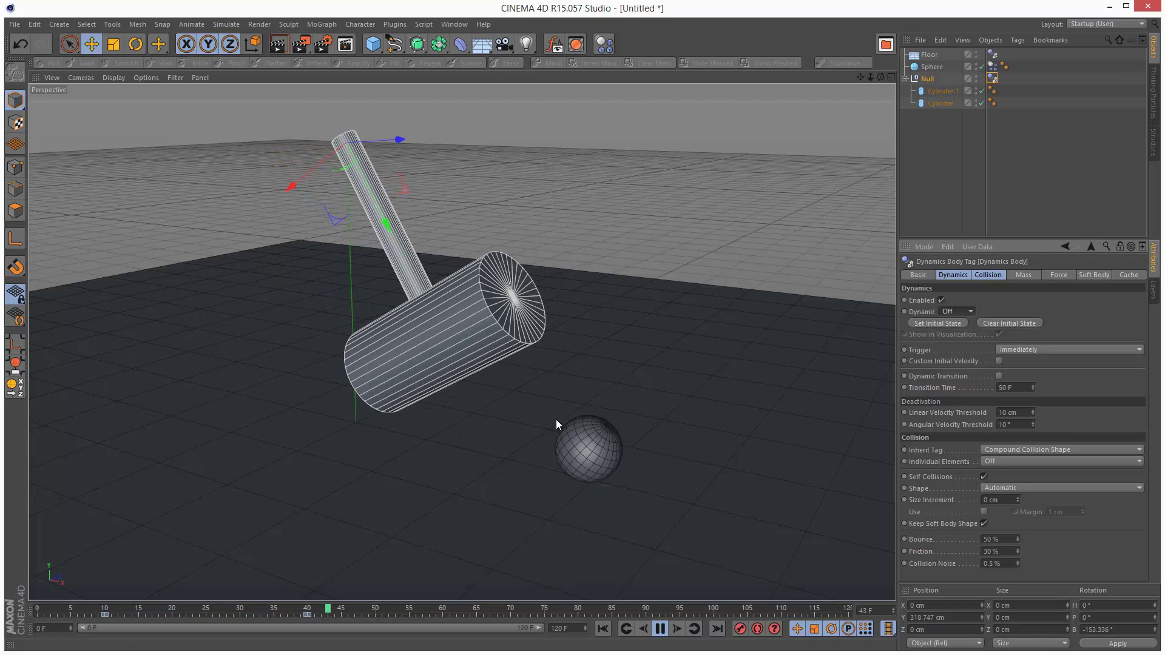
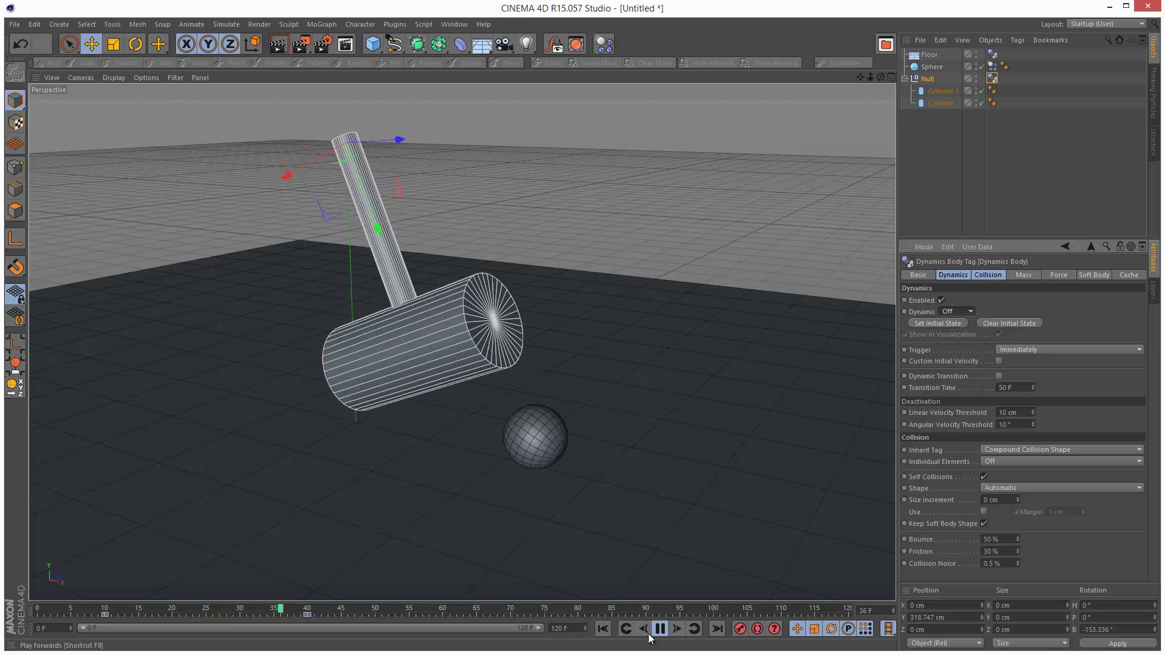
{"action": "left_click", "coordinate": [661, 628]}
{"action": "left_click", "coordinate": [602, 629]}
Duplicate the sphere three times, placing the copies at about Z -97.7 cm, Z 119.9 cm and X 205.1 cm.
{"action": "left_click", "coordinate": [931, 67]}
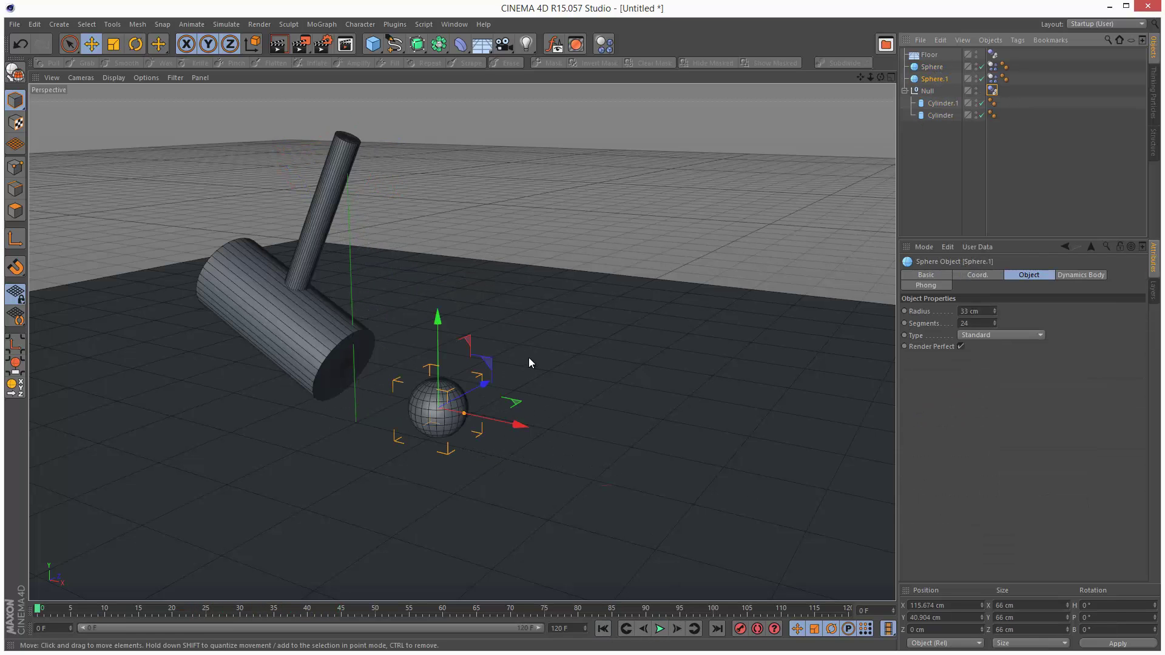
{"action": "left_click_drag", "start_coordinate": [488, 384], "coordinate": [439, 415]}
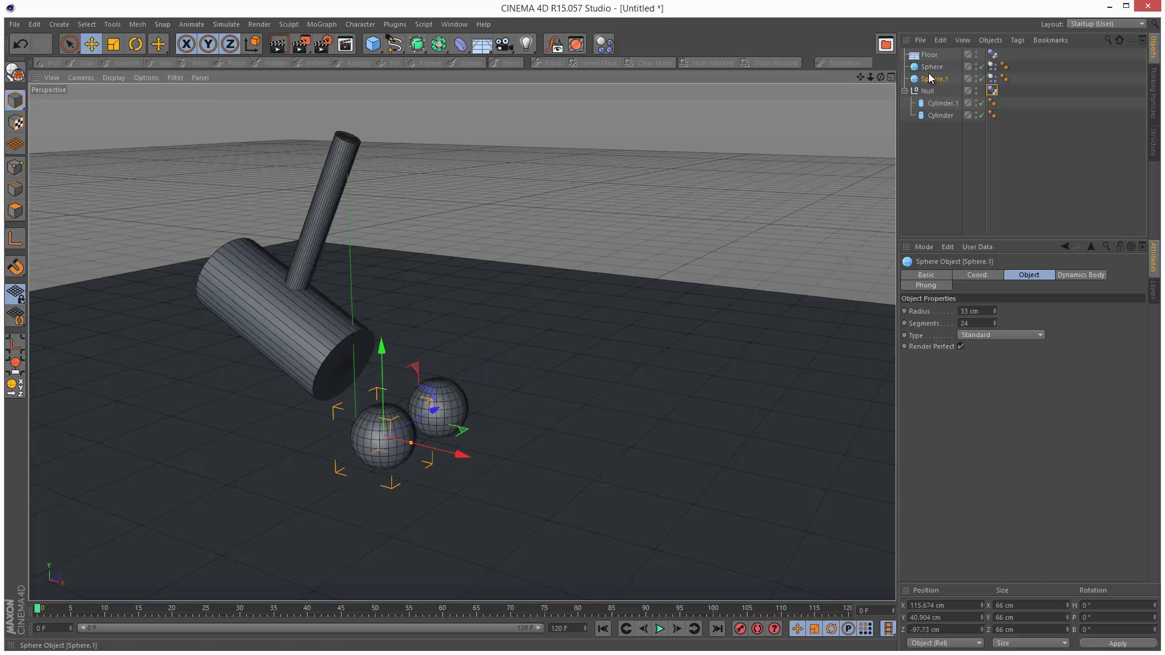
{"action": "left_click_drag", "start_coordinate": [930, 77], "coordinate": [933, 86]}
{"action": "left_click_drag", "start_coordinate": [439, 408], "coordinate": [508, 376]}
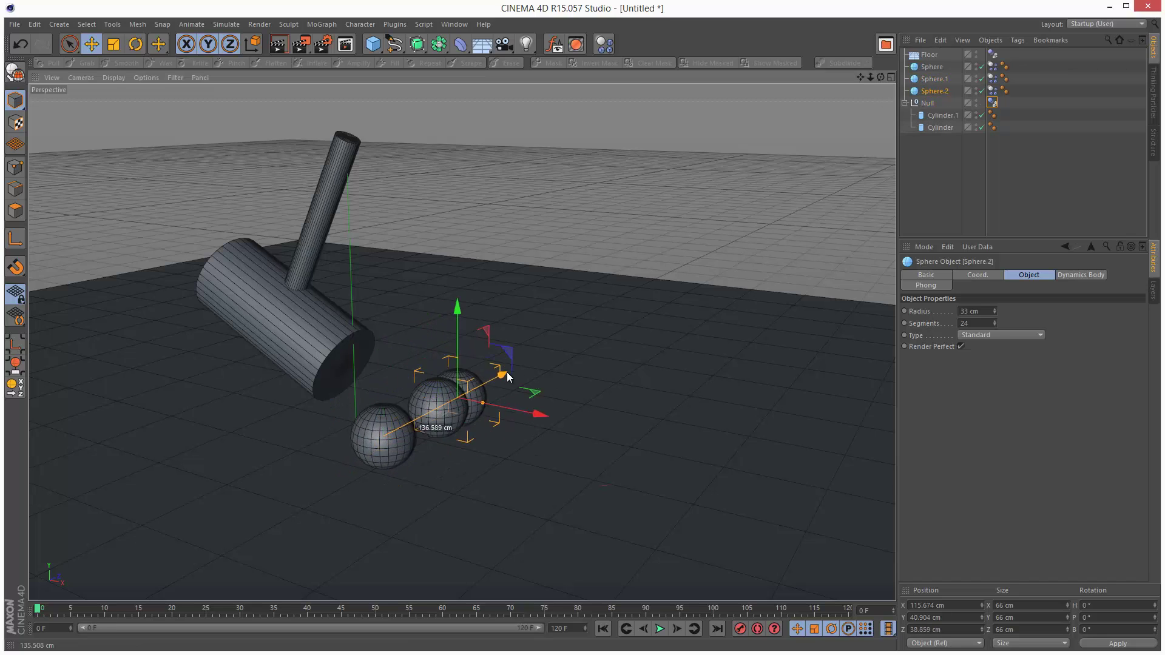
{"action": "left_click", "coordinate": [932, 67]}
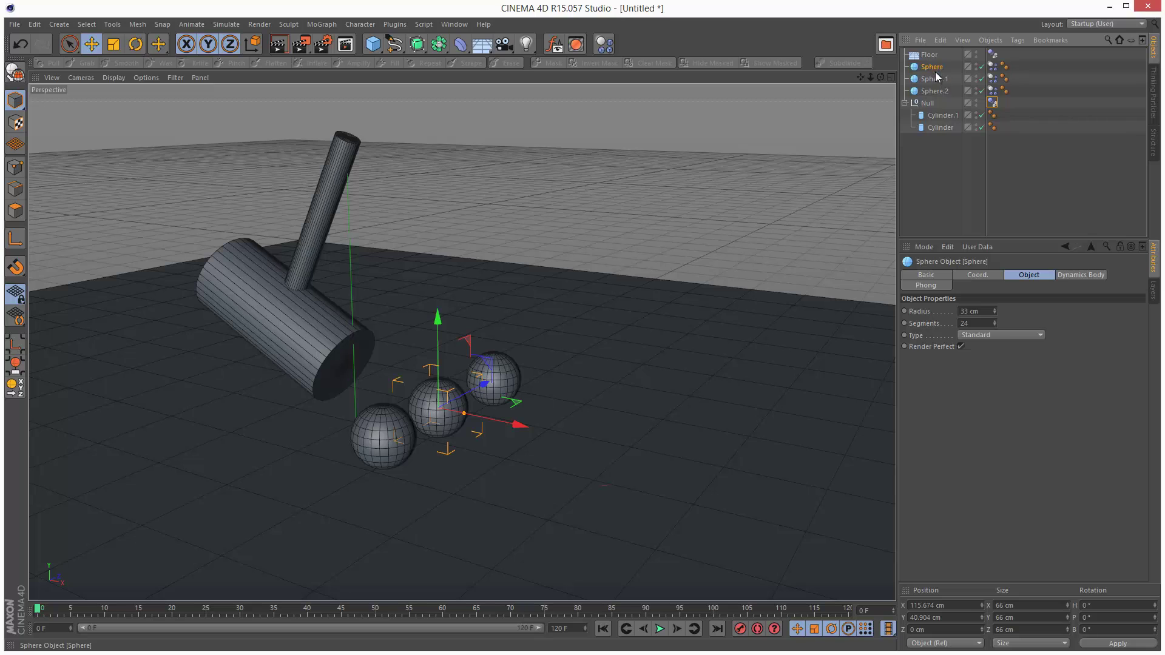
{"action": "left_click_drag", "start_coordinate": [458, 415], "coordinate": [547, 442]}
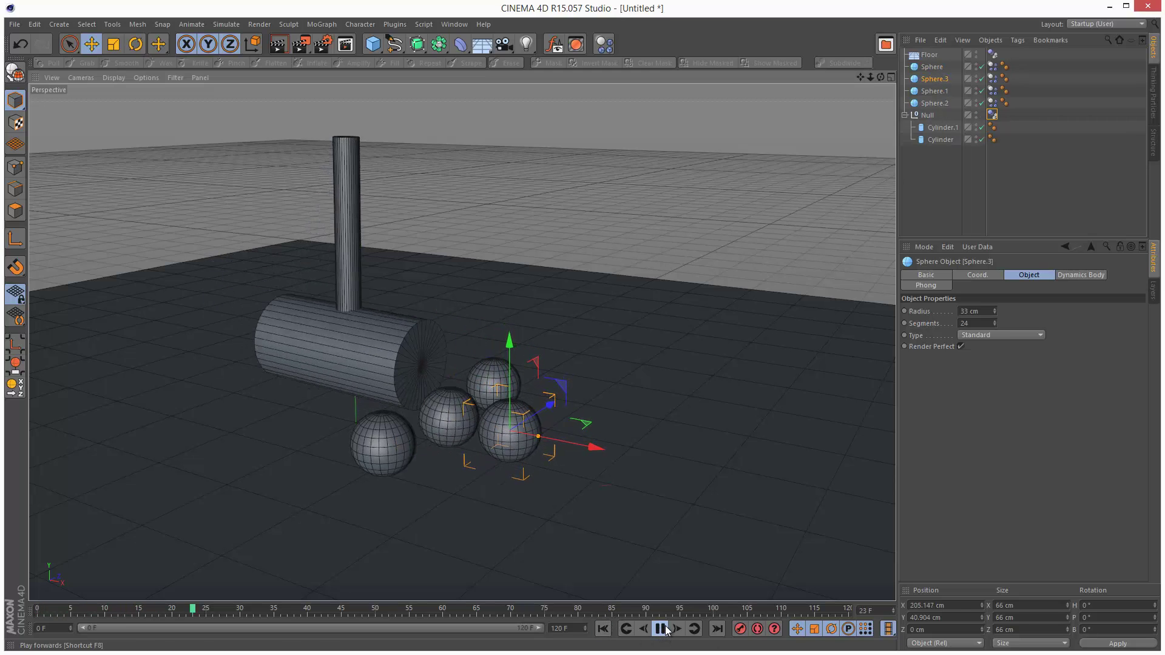
From frame 0, cluster the spheres in the top view, moving Sphere.1 to about X 165.4, Z -72.9 cm and Sphere.2 to about X 165.4, Z 67.6 cm.
{"action": "left_click", "coordinate": [602, 628]}
{"action": "left_click", "coordinate": [890, 78]}
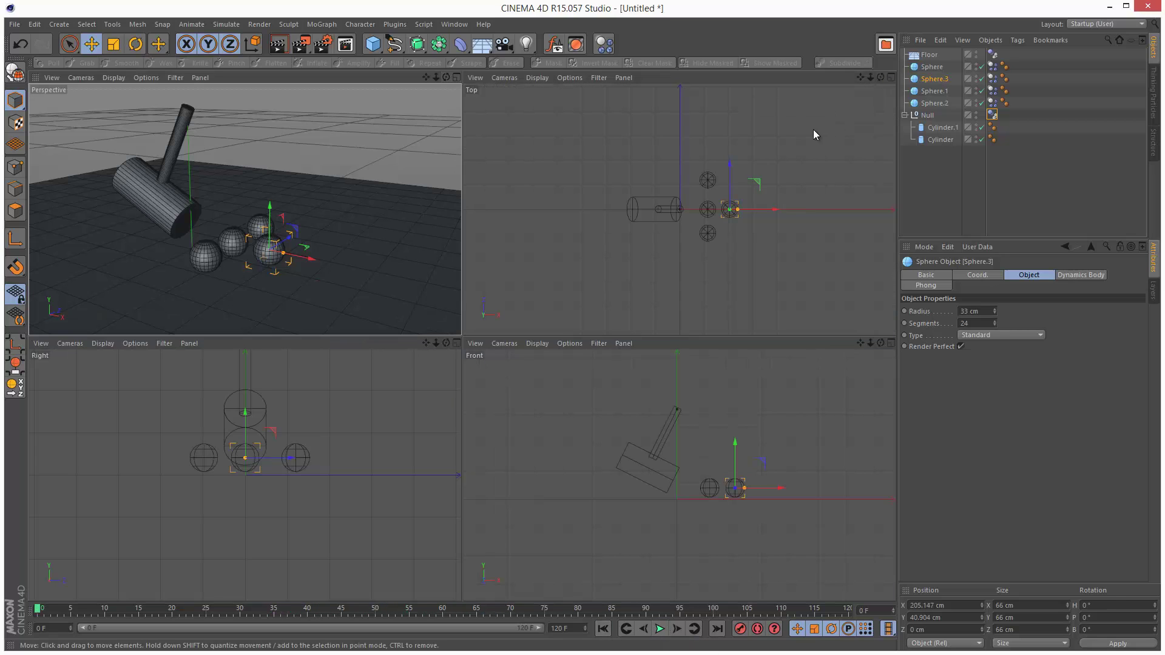
{"action": "left_click", "coordinate": [936, 91]}
{"action": "left_click_drag", "start_coordinate": [708, 222], "coordinate": [710, 215]}
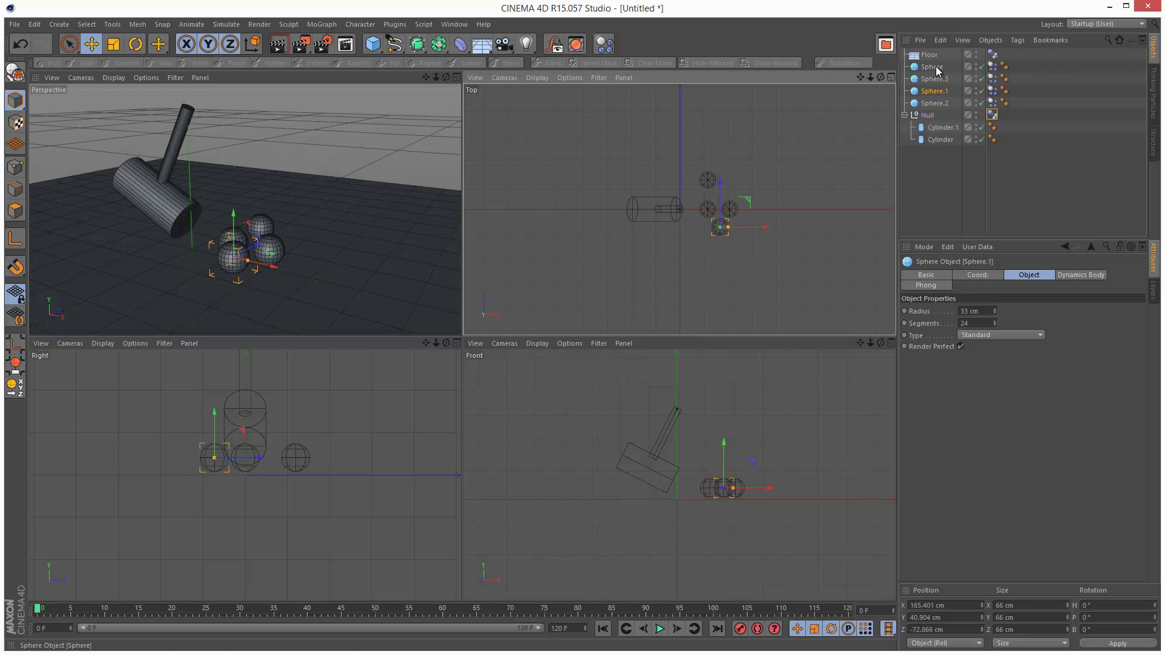
{"action": "left_click", "coordinate": [932, 67]}
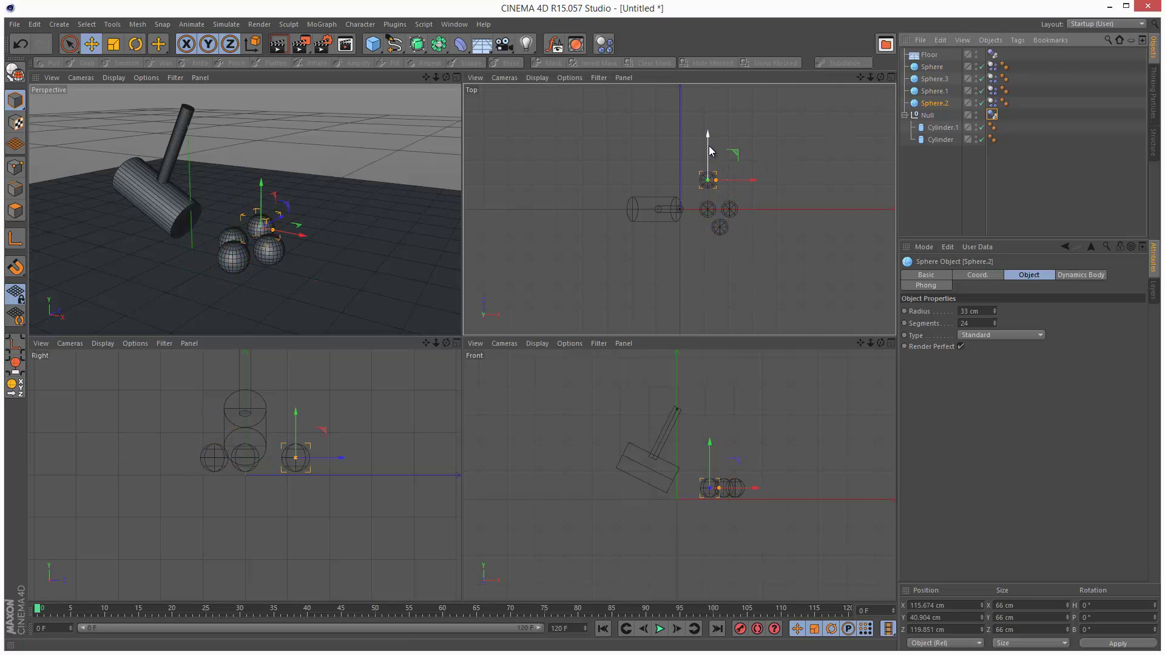
{"action": "left_click_drag", "start_coordinate": [710, 151], "coordinate": [719, 166]}
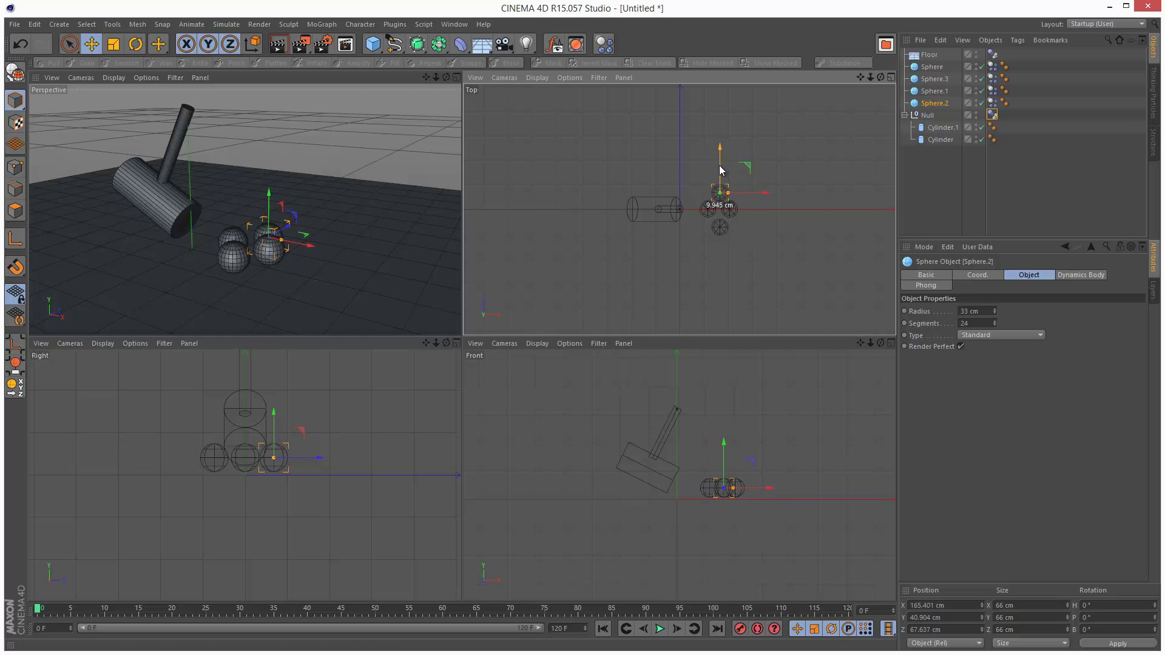
Play the hammer striking the clustered spheres twice in the perspective view, rewinding to frame 0 after each run.
{"action": "left_click", "coordinate": [457, 77]}
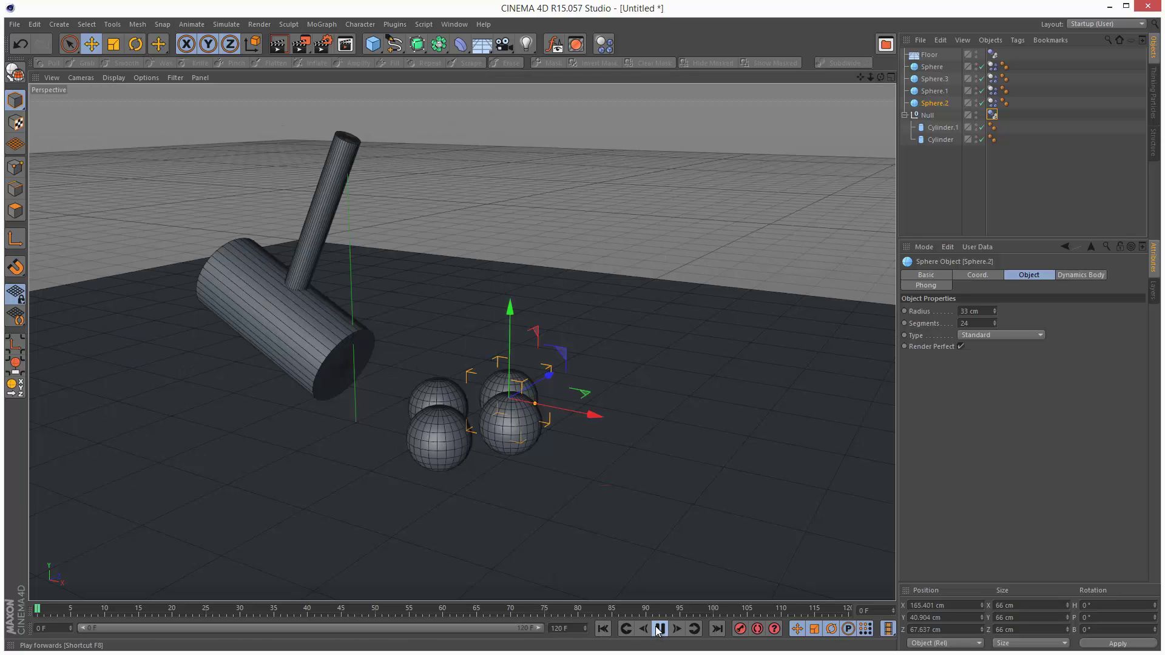
{"action": "left_click", "coordinate": [659, 630]}
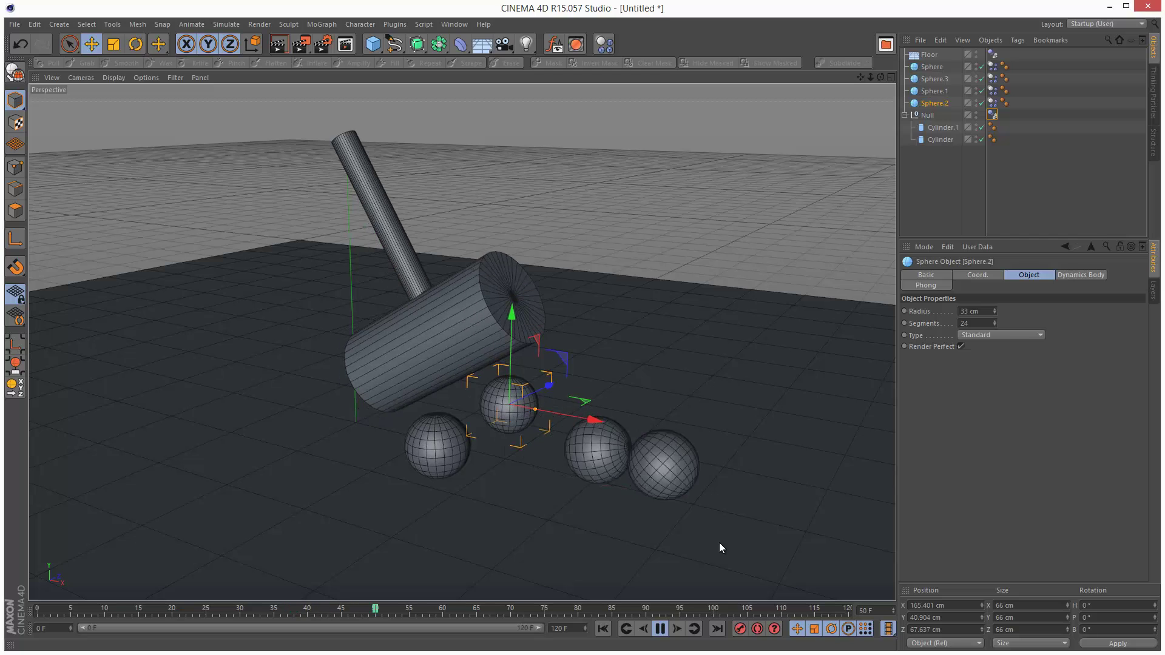
{"action": "left_click", "coordinate": [661, 629]}
{"action": "left_click", "coordinate": [603, 630]}
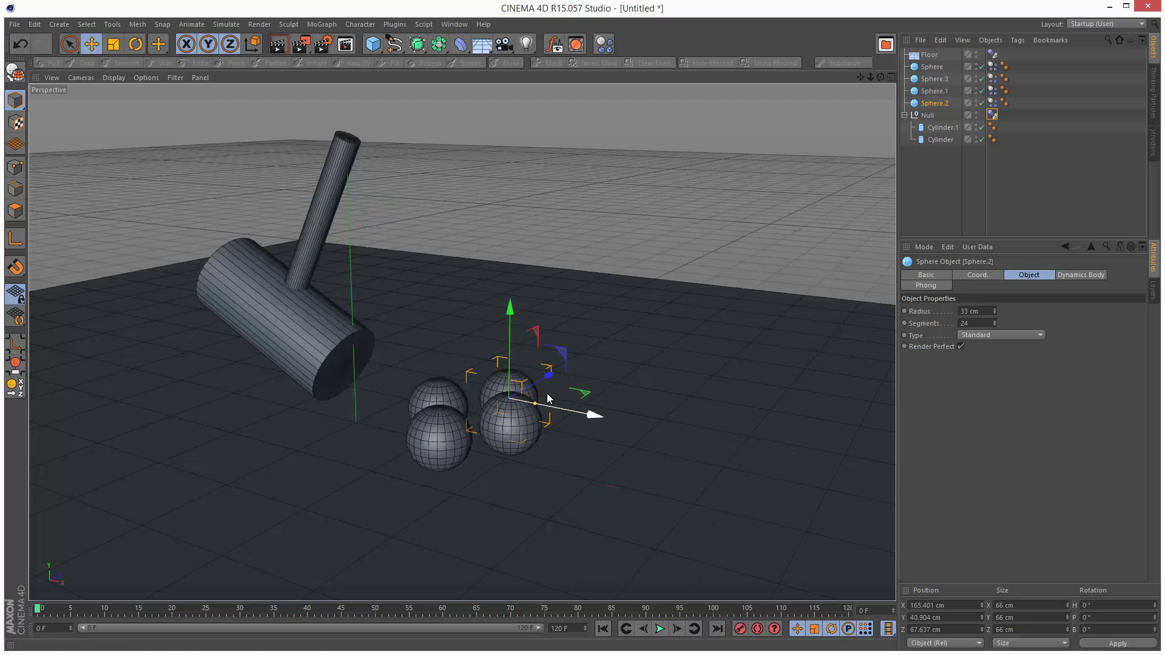
{"action": "left_click", "coordinate": [660, 630]}
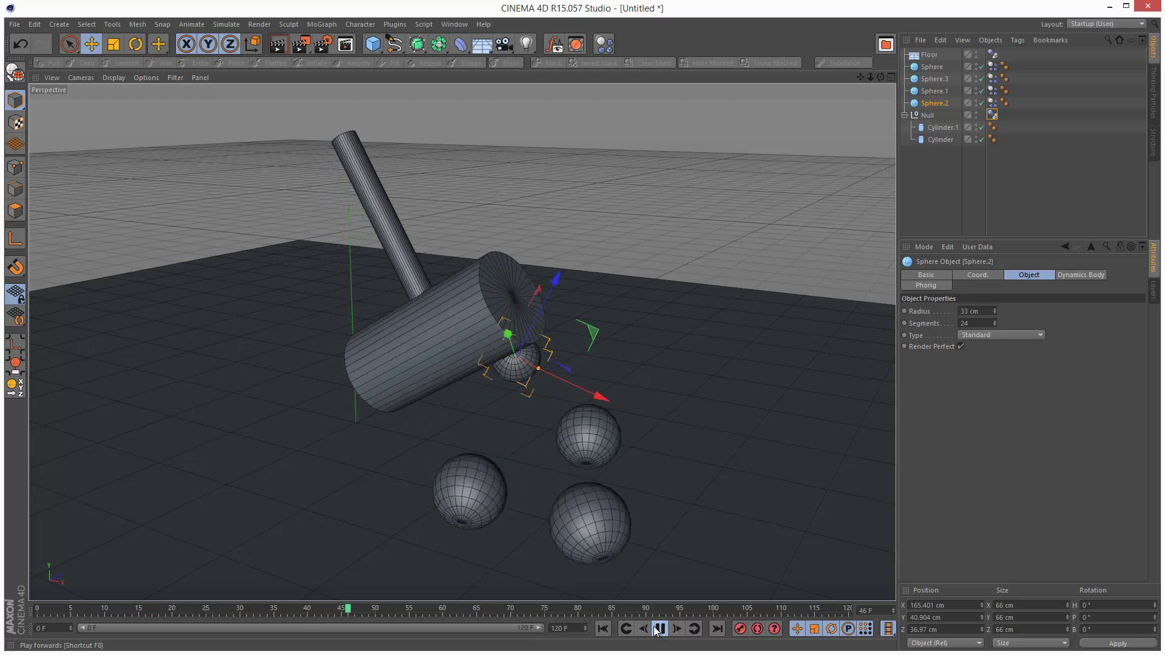
{"action": "left_click", "coordinate": [660, 629]}
{"action": "left_click", "coordinate": [602, 630]}
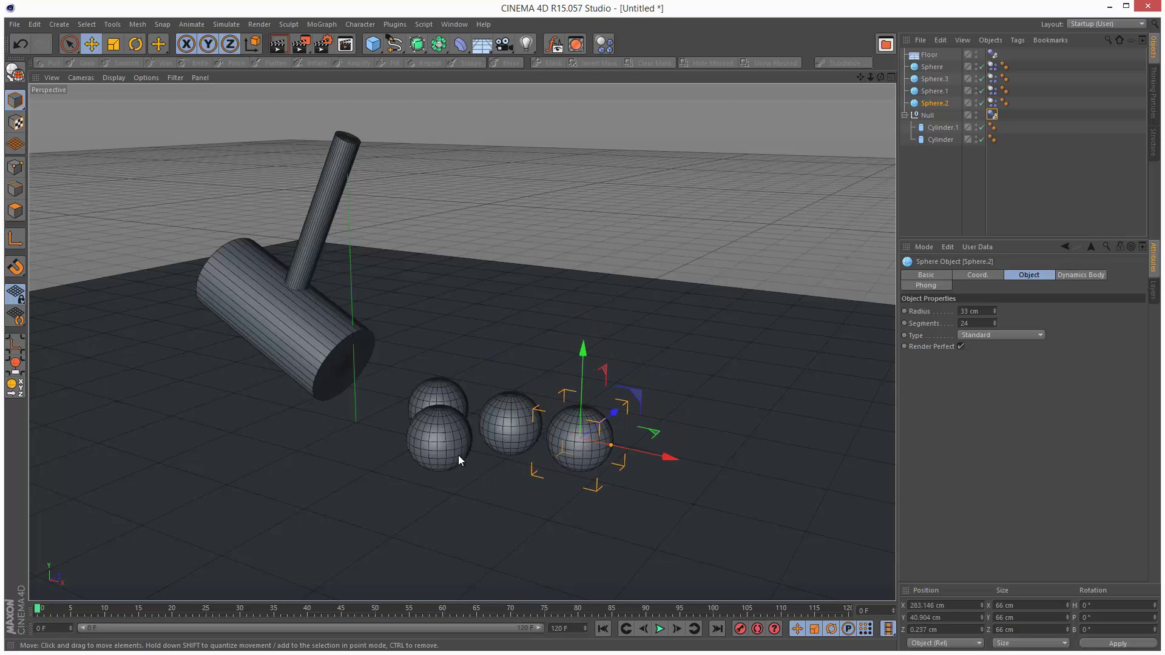
Move Sphere.1 to the far end of the sphere row at about X 374.4, Z -13 cm, and play the simulation.
{"action": "left_click_drag", "start_coordinate": [473, 455], "coordinate": [700, 480]}
{"action": "left_click", "coordinate": [660, 629]}
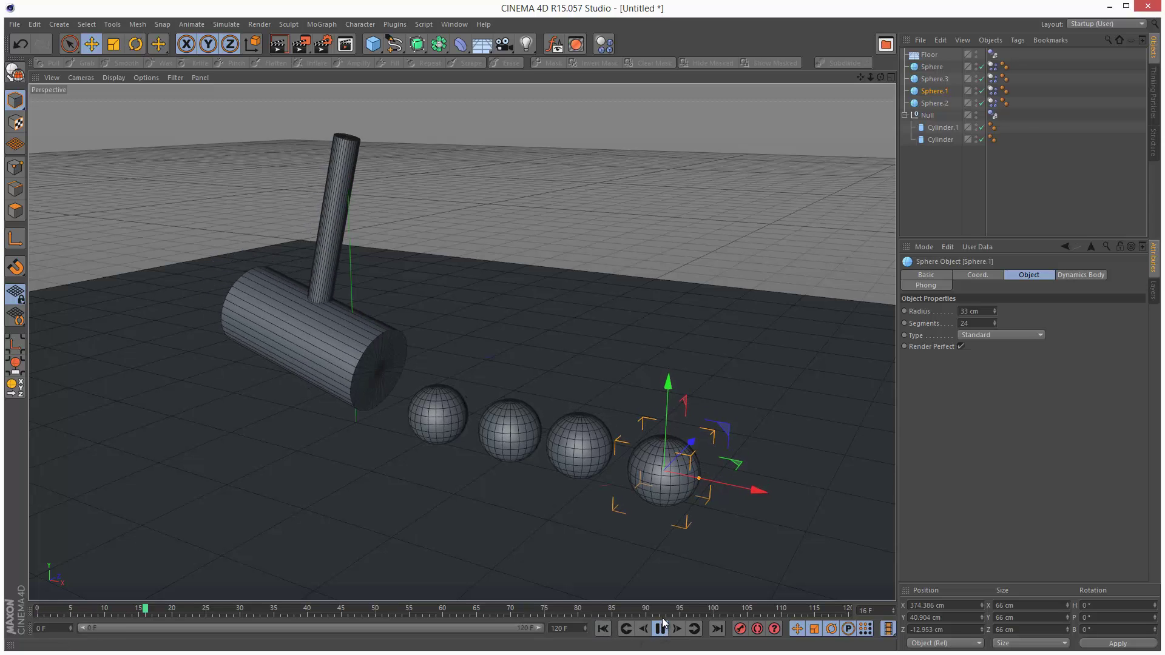
{"action": "left_click", "coordinate": [1008, 190]}
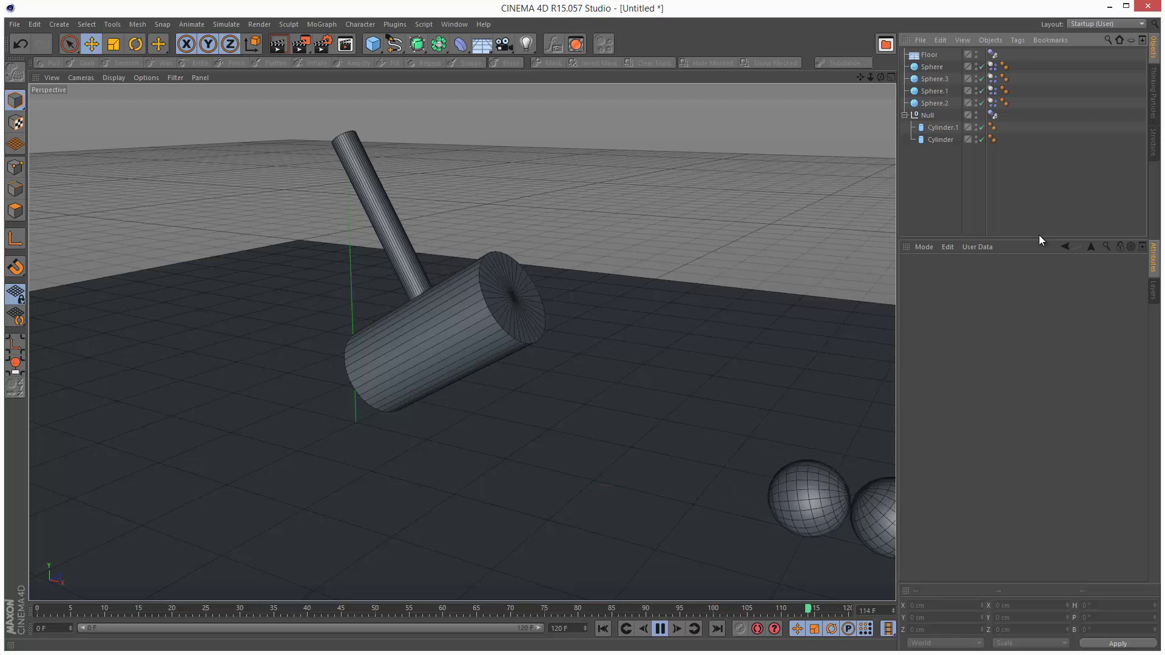